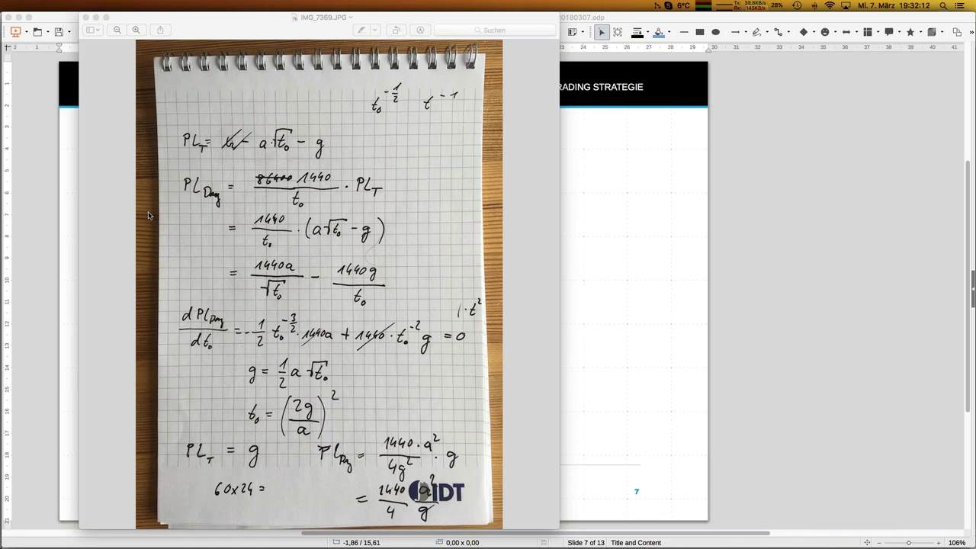
Return to the LibreOffice presentation and advance to slide 8 about determining the Nachkauf level.
{"action": "left_click", "coordinate": [43, 198]}
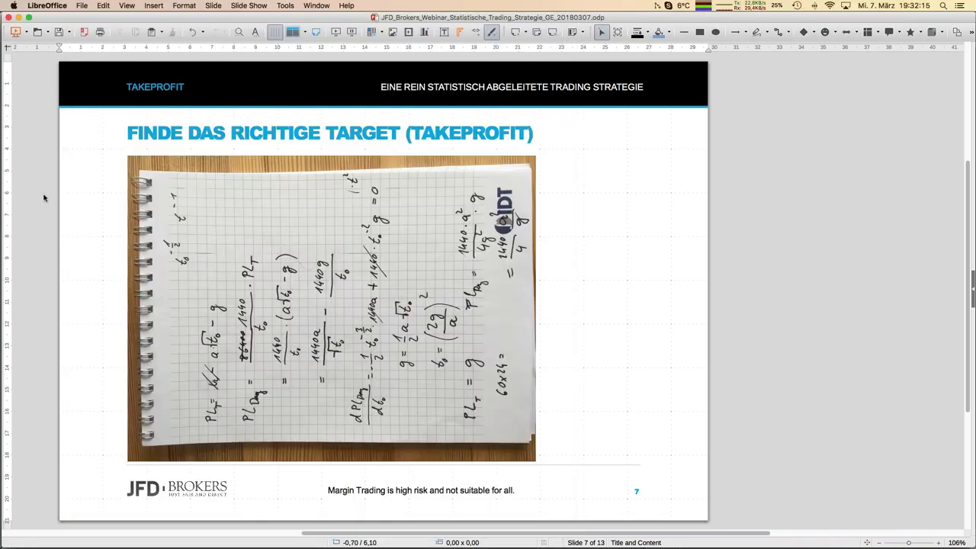
{"action": "key", "text": "Page_Down"}
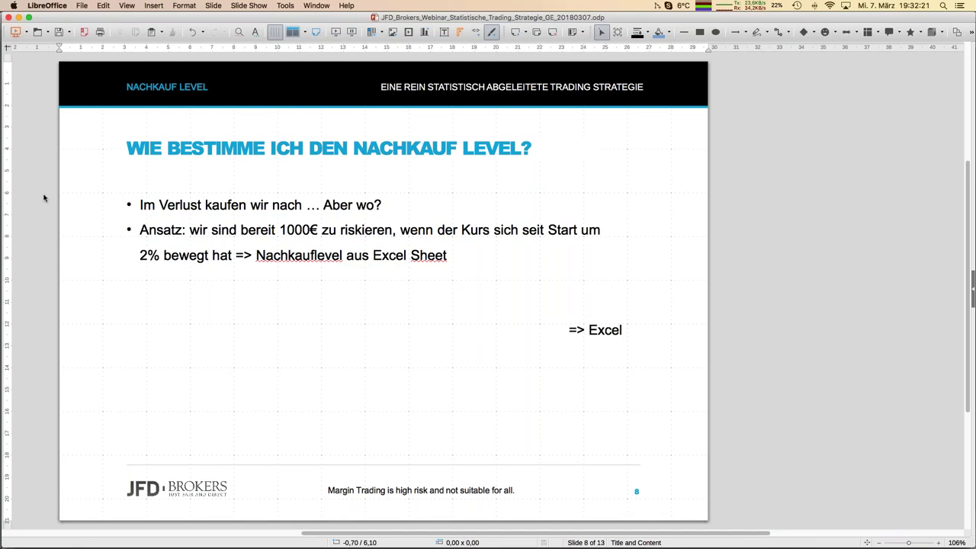
Switch to the Risk_LS_Spread_JFD.ods spreadsheet and inspect the Spread_Pips values from Dax to AUDUSD.
{"action": "mouse_move", "coordinate": [7, 174]}
{"action": "left_click", "coordinate": [315, 5]}
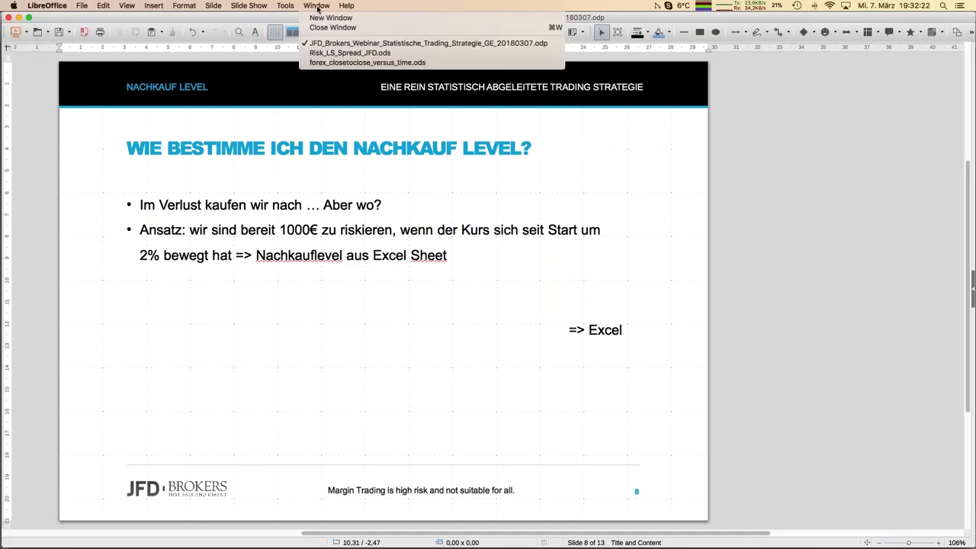
{"action": "left_click", "coordinate": [330, 53]}
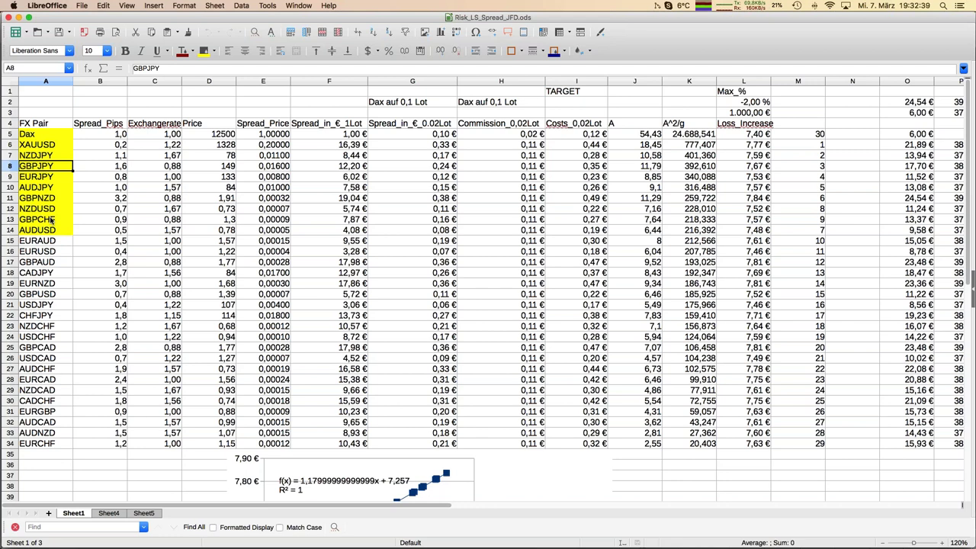
{"action": "left_click", "coordinate": [109, 134]}
{"action": "left_click", "coordinate": [108, 230]}
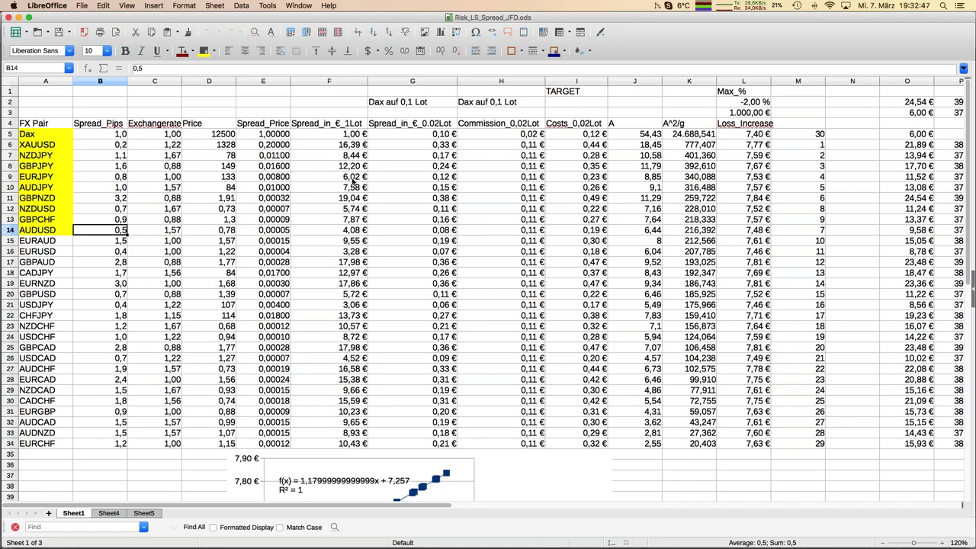
Select the Spread_in_€_0.02Lot values in G5:G14 and the Costs_0,02Lot column range I1:I14 for review.
{"action": "left_click", "coordinate": [419, 135]}
{"action": "left_click_drag", "start_coordinate": [419, 135], "coordinate": [412, 230]}
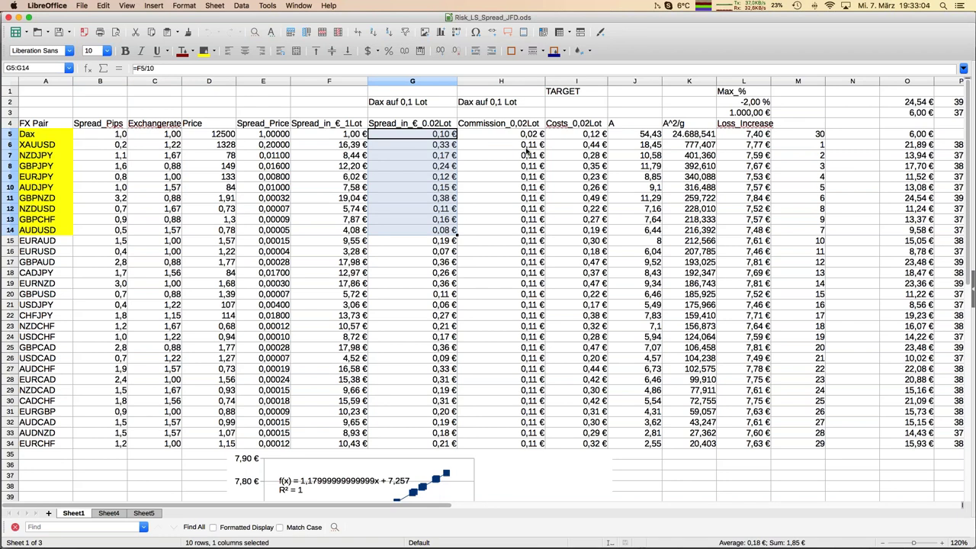
{"action": "left_click", "coordinate": [582, 135]}
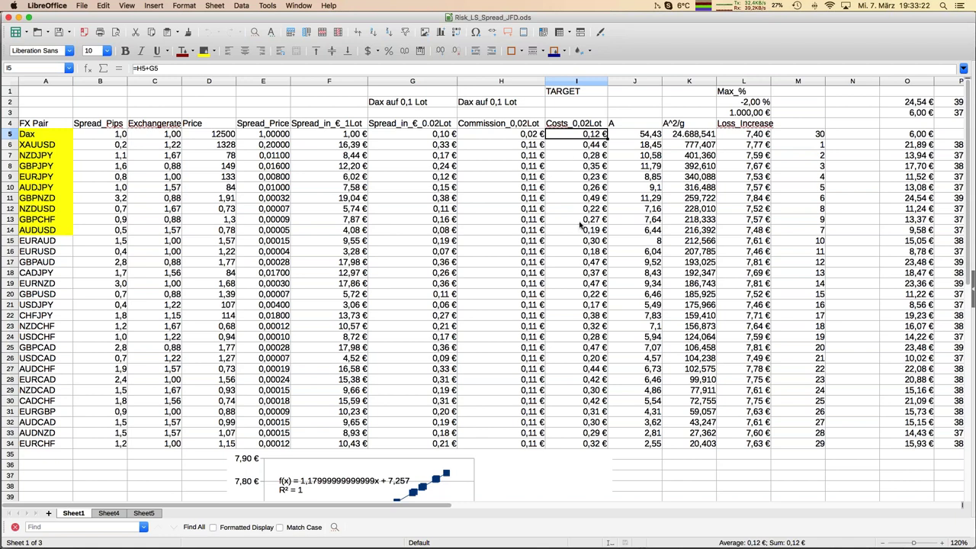
{"action": "left_click_drag", "start_coordinate": [575, 230], "coordinate": [581, 89]}
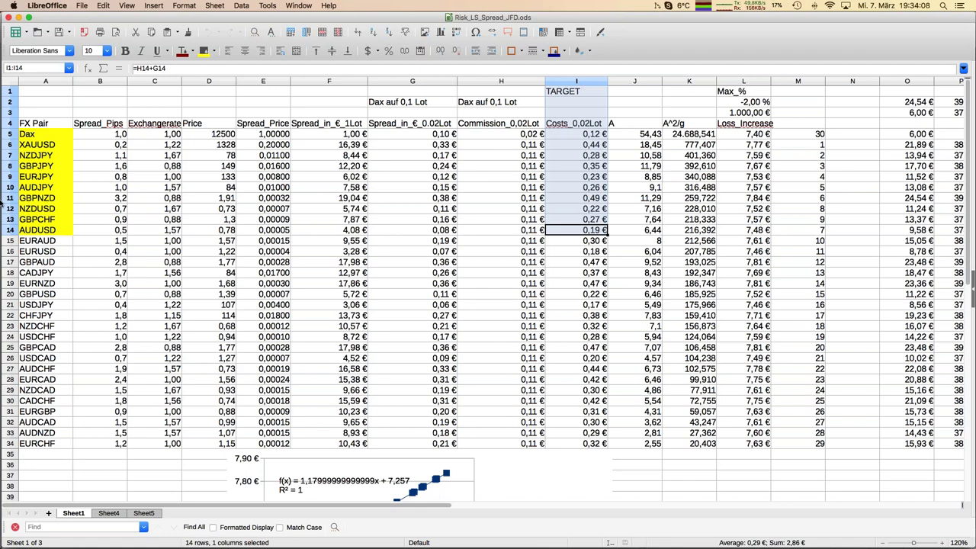
Switch back to the JFD Brokers webinar presentation on the Nachkauf level slide and keep it in front.
{"action": "left_click", "coordinate": [298, 5]}
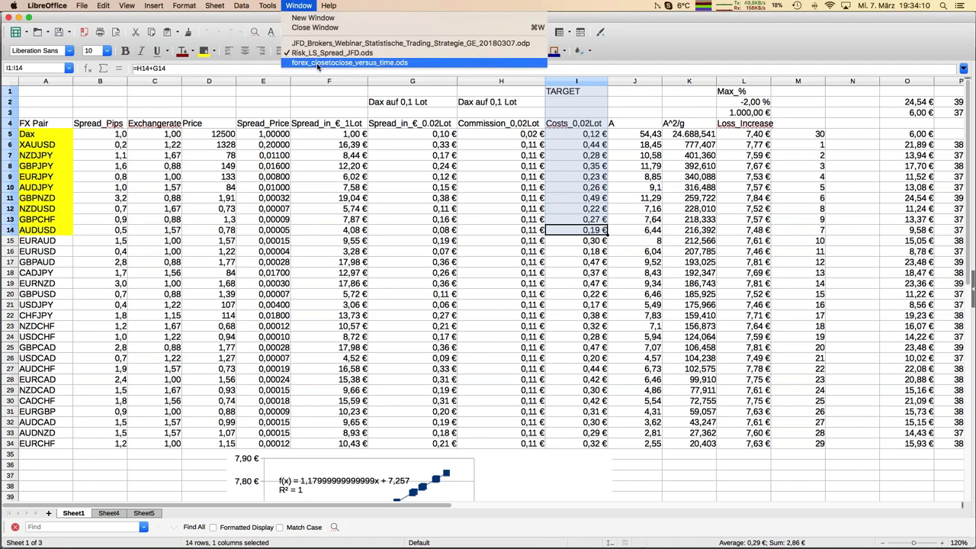
{"action": "left_click", "coordinate": [315, 44]}
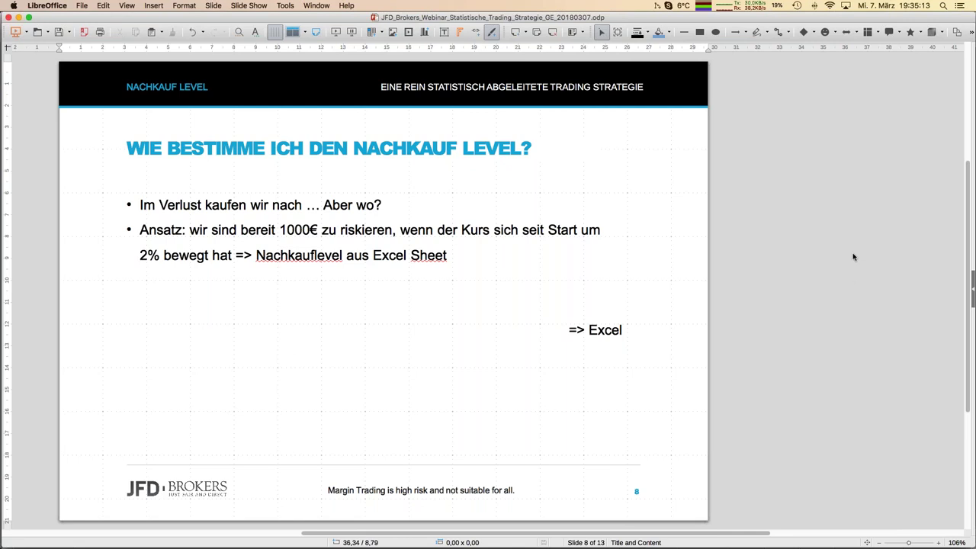
{"action": "key", "text": "super+Tab"}
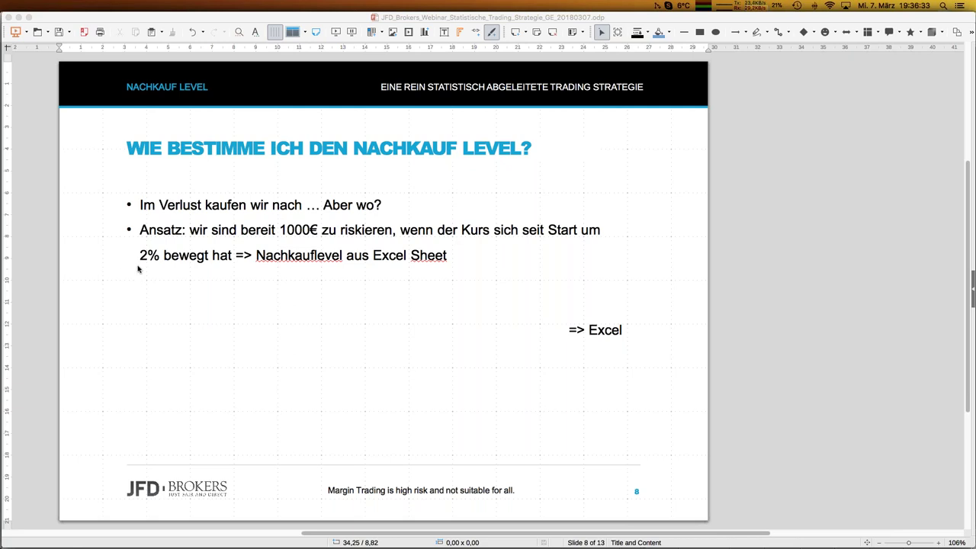
{"action": "left_click", "coordinate": [45, 234]}
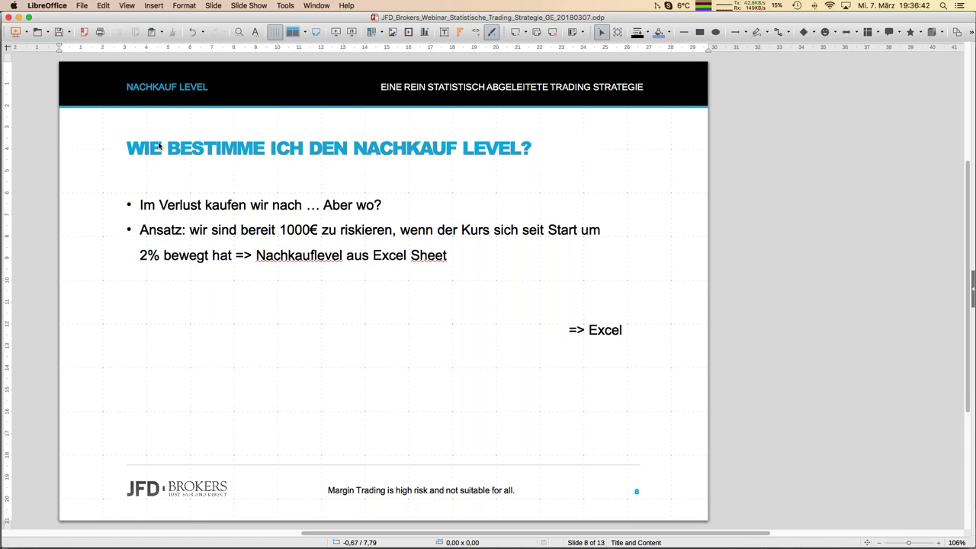
Switch to Risk_LS_Spread_JFD.ods and open Sheet4.
{"action": "left_click", "coordinate": [315, 6]}
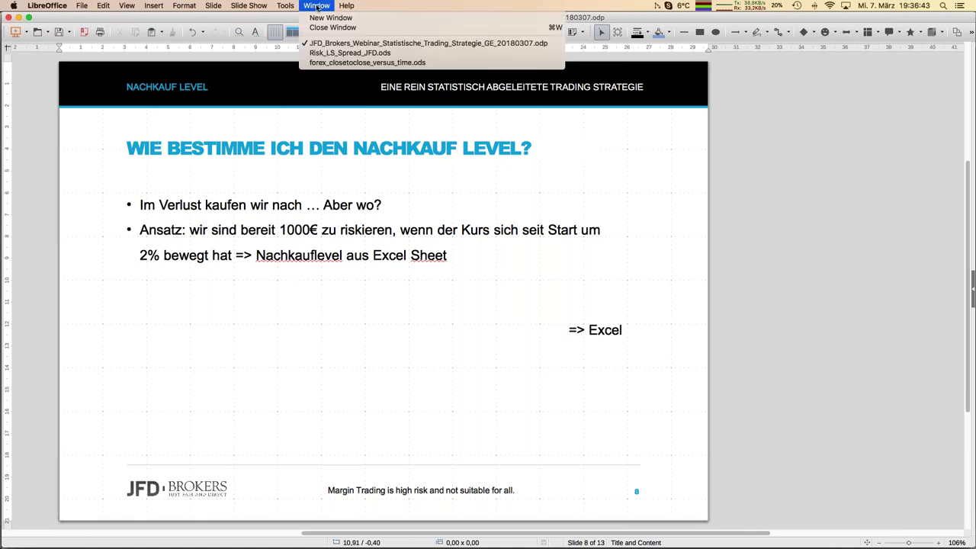
{"action": "left_click", "coordinate": [350, 53]}
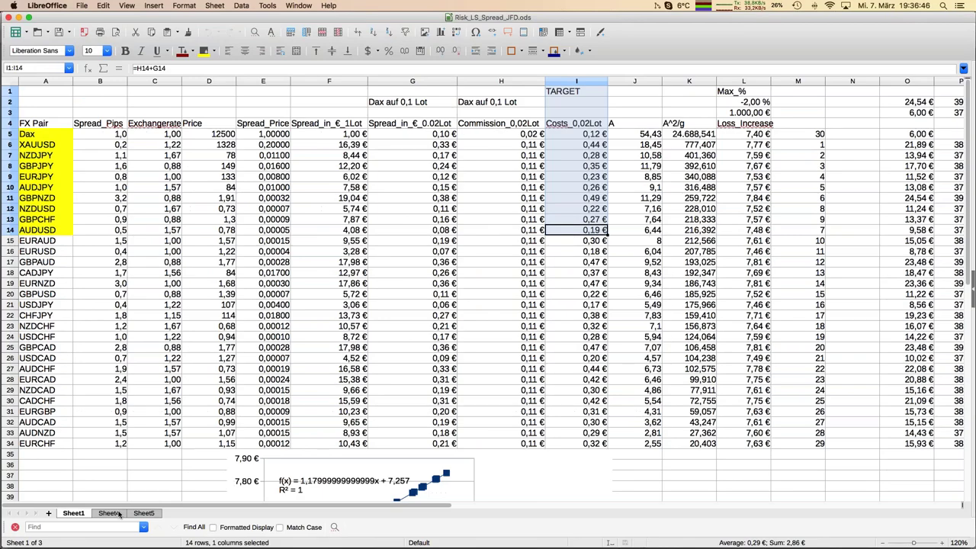
{"action": "left_click", "coordinate": [114, 513]}
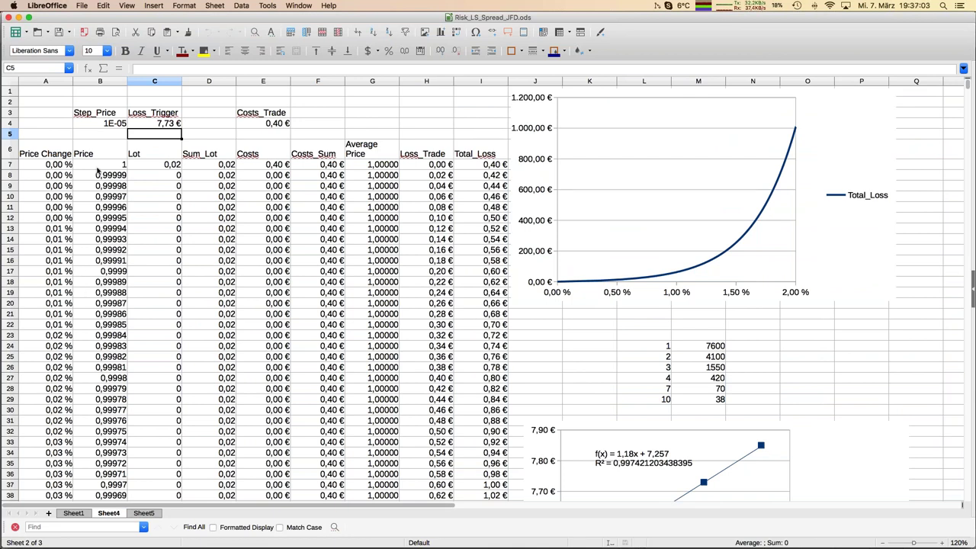
Examine the Price column cell by cell from B7 down to about row 29 and back up to row 7.
{"action": "left_click", "coordinate": [109, 168]}
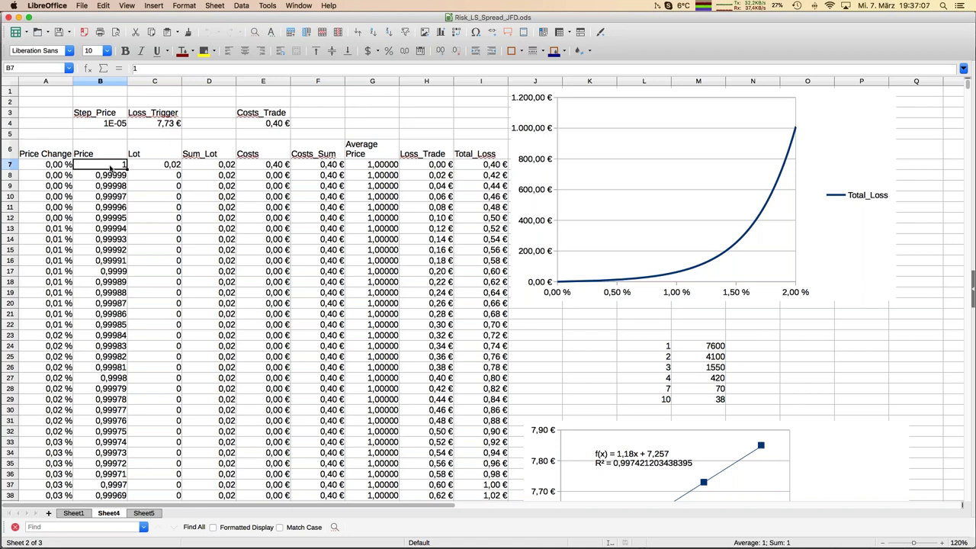
{"action": "key", "text": "Down"}
{"action": "key", "text": "Down"}
{"action": "key", "text": "Down"}
{"action": "key", "text": "Down"}
{"action": "key", "text": "Down"}
{"action": "key", "text": "Down"}
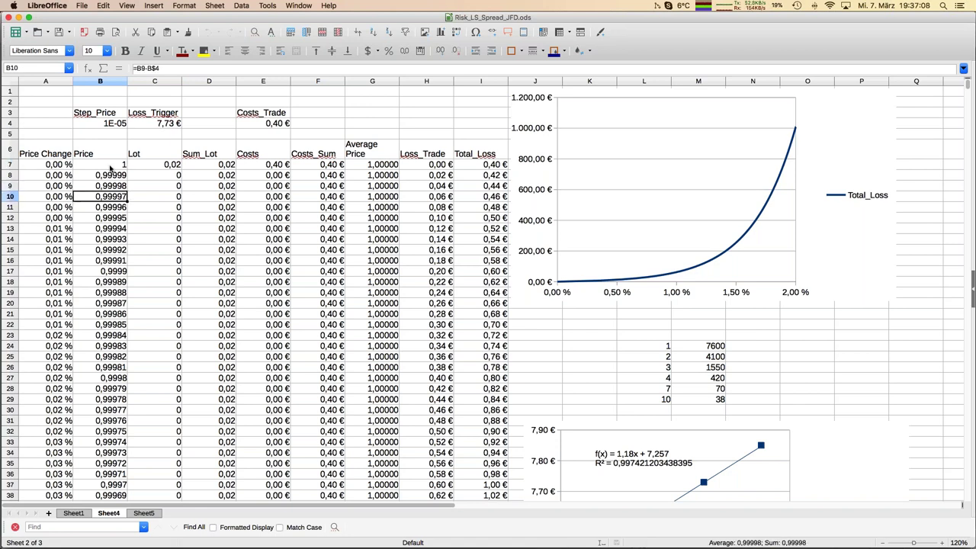
{"action": "key", "text": "Down"}
{"action": "key", "text": "Down"}
{"action": "key", "text": "Down"}
{"action": "key", "text": "Down"}
{"action": "key", "text": "Down"}
{"action": "key", "text": "Down"}
{"action": "key", "text": "Down"}
{"action": "key", "text": "Down"}
{"action": "key", "text": "Down"}
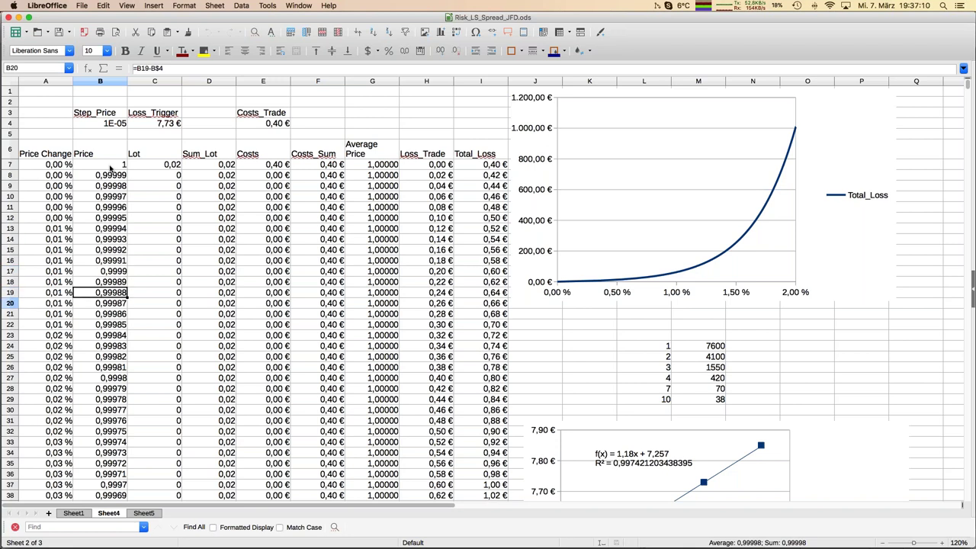
{"action": "key", "text": "Down"}
{"action": "key", "text": "Down"}
{"action": "key", "text": "Down"}
{"action": "key", "text": "Down"}
{"action": "key", "text": "Down"}
{"action": "key", "text": "Down"}
{"action": "key", "text": "Down"}
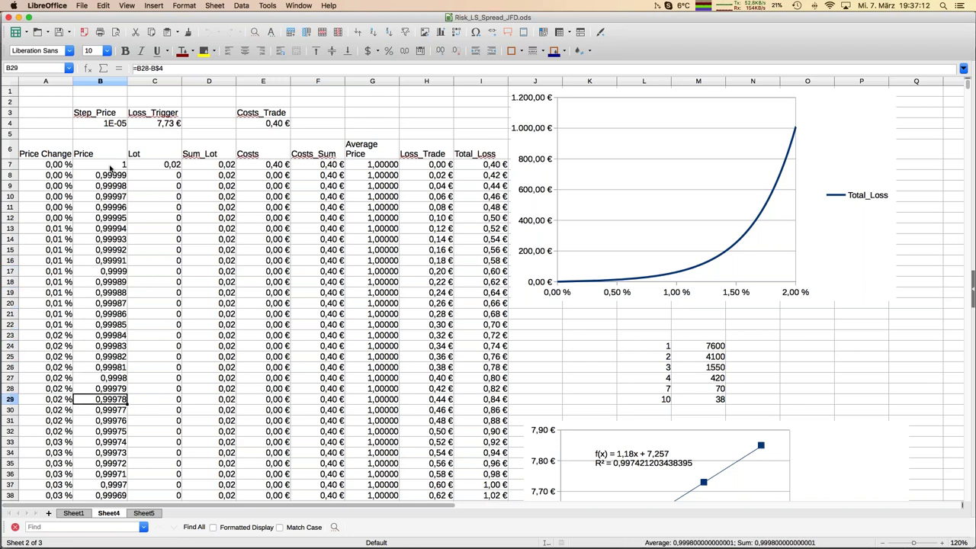
{"action": "key", "text": "Up"}
{"action": "key", "text": "Up"}
{"action": "key", "text": "Up"}
{"action": "key", "text": "Up"}
{"action": "key", "text": "Up"}
{"action": "key", "text": "Up"}
{"action": "key", "text": "Up"}
{"action": "key", "text": "Up"}
{"action": "key", "text": "Up"}
{"action": "key", "text": "Up"}
{"action": "key", "text": "Up"}
{"action": "key", "text": "Up"}
{"action": "key", "text": "Up"}
{"action": "key", "text": "Up"}
{"action": "key", "text": "Up"}
{"action": "key", "text": "Up"}
{"action": "key", "text": "Up"}
{"action": "key", "text": "Up"}
{"action": "key", "text": "Up"}
{"action": "key", "text": "Up"}
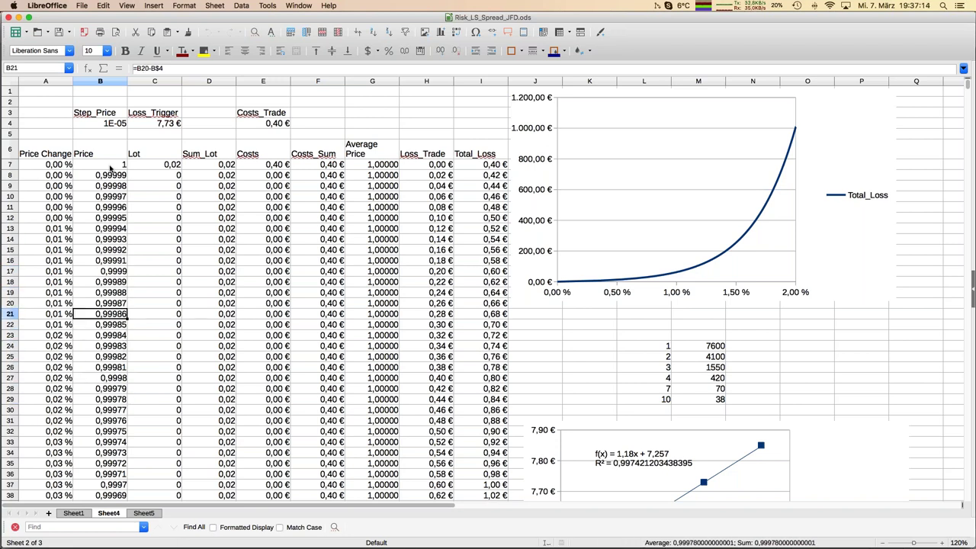
{"action": "key", "text": "Up"}
{"action": "key", "text": "Up"}
Examine the Lot, Sum_Lot and Costs entries of row 7, ending back on the starting price.
{"action": "key", "text": "Right"}
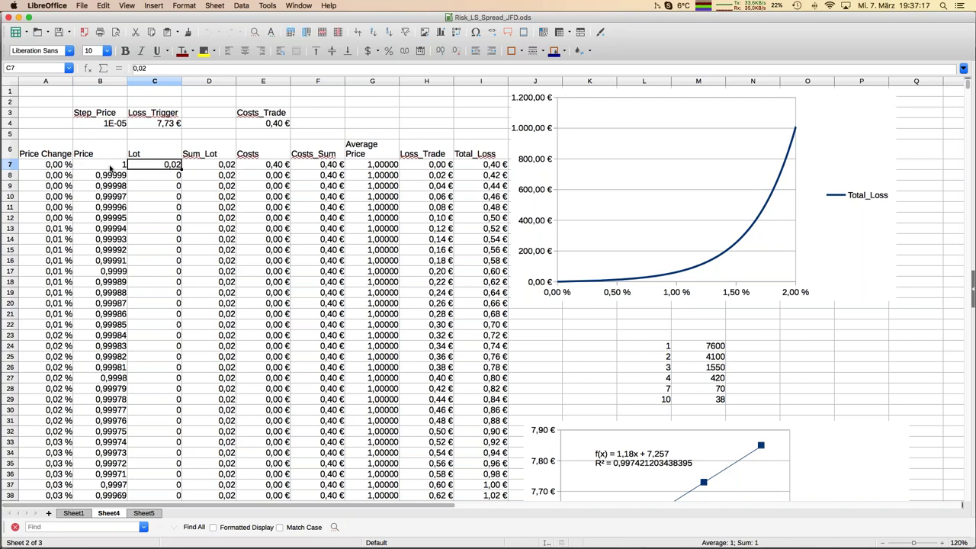
{"action": "key", "text": "Right"}
{"action": "key", "text": "Right"}
{"action": "key", "text": "Right"}
{"action": "key", "text": "Left"}
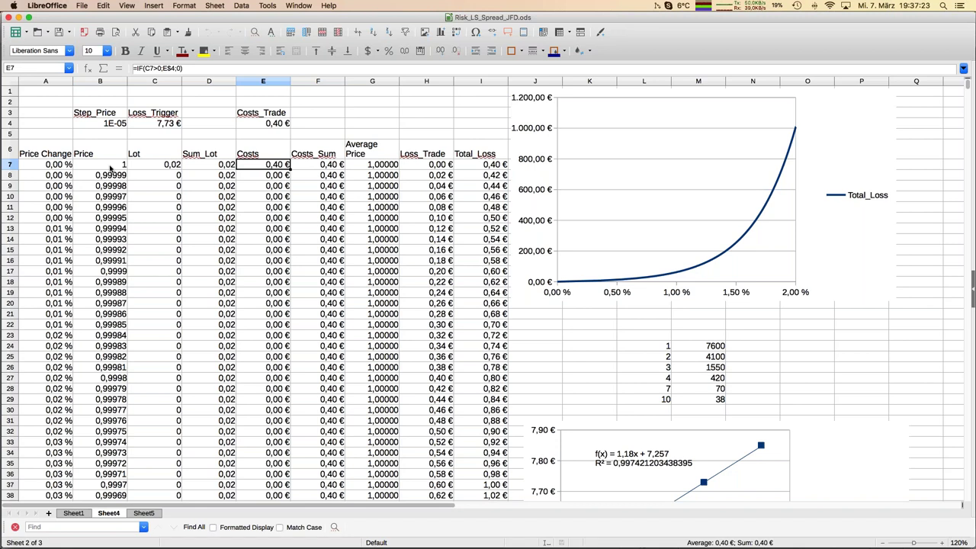
{"action": "key", "text": "Left"}
{"action": "key", "text": "Left"}
{"action": "key", "text": "Left"}
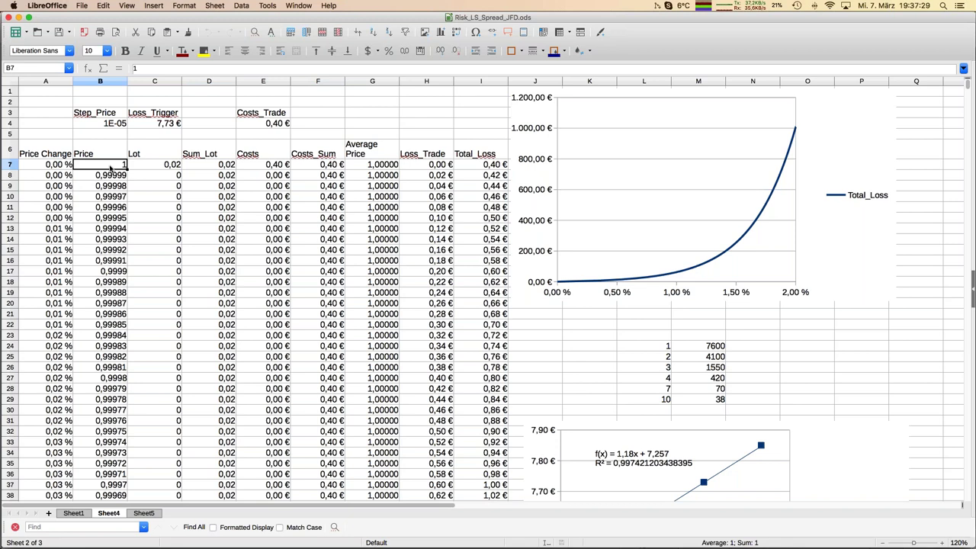
Go through the falling prices again from B7 down to B24.
{"action": "key", "text": "Down"}
{"action": "key", "text": "Down"}
{"action": "key", "text": "Down"}
{"action": "key", "text": "Down"}
{"action": "key", "text": "Down"}
{"action": "key", "text": "Down"}
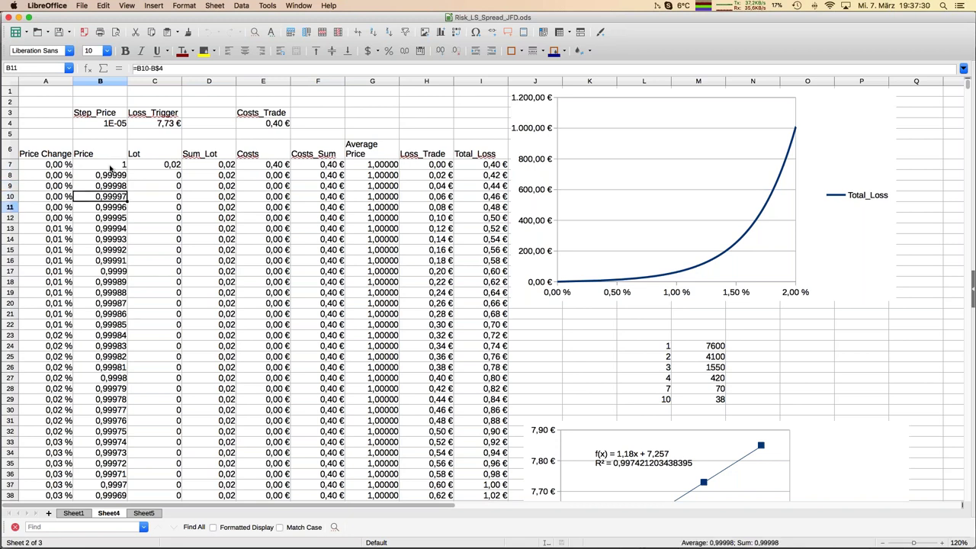
{"action": "key", "text": "Down"}
{"action": "key", "text": "Down"}
{"action": "key", "text": "Down"}
{"action": "key", "text": "Down"}
{"action": "key", "text": "Down"}
{"action": "key", "text": "Down"}
{"action": "key", "text": "Down"}
{"action": "key", "text": "Down"}
{"action": "key", "text": "Down"}
{"action": "key", "text": "Down"}
{"action": "key", "text": "Down"}
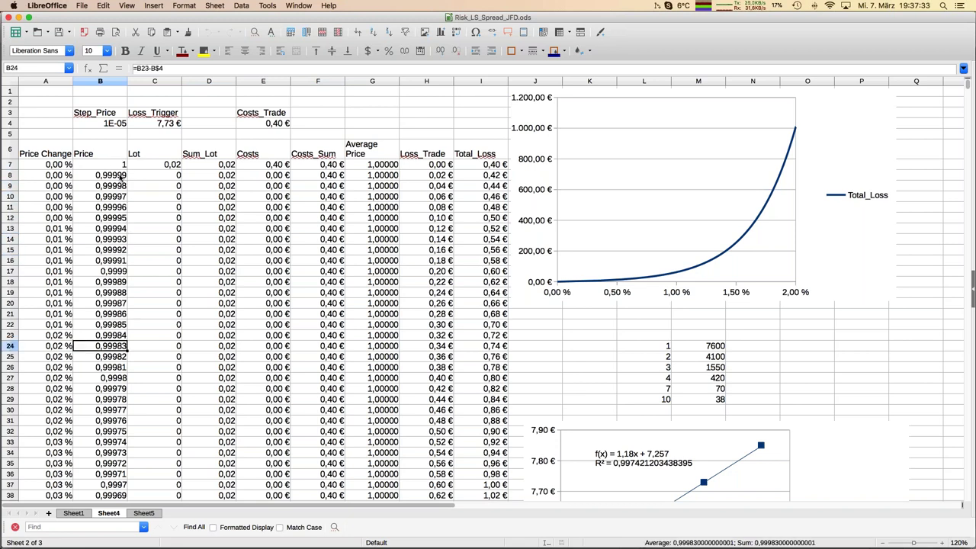
Highlight the Loss_Trigger label and its value in C3:C4 with a yellow background.
{"action": "left_click", "coordinate": [159, 124]}
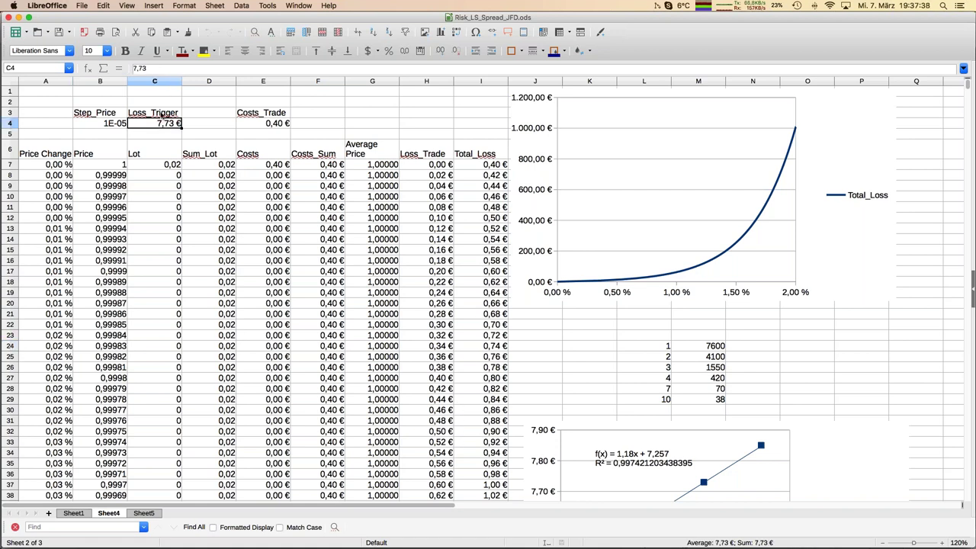
{"action": "left_click", "coordinate": [162, 114], "text": "shift"}
{"action": "left_click", "coordinate": [203, 50]}
{"action": "left_click", "coordinate": [159, 207]}
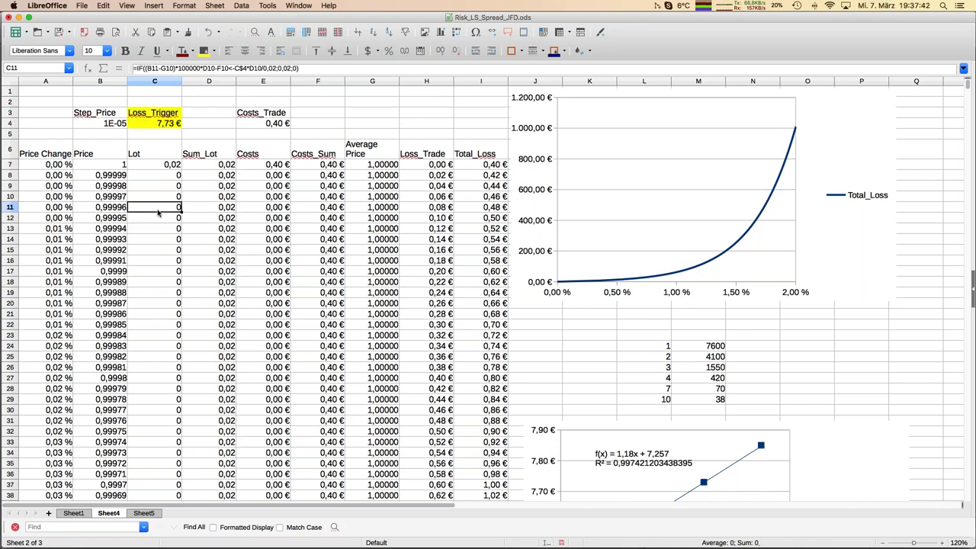
Set the Loss_Trigger value in C4 to 2 €.
{"action": "key", "text": "Up"}
{"action": "key", "text": "Up"}
{"action": "key", "text": "Up"}
{"action": "key", "text": "Up"}
{"action": "key", "text": "Up"}
{"action": "key", "text": "Up"}
{"action": "key", "text": "Up"}
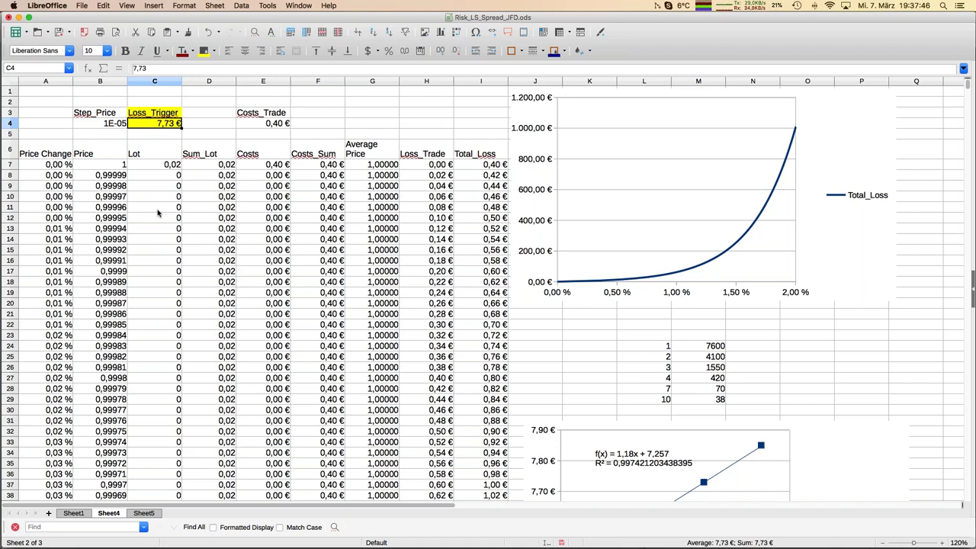
{"action": "type", "text": "2"}
{"action": "key", "text": "Return"}
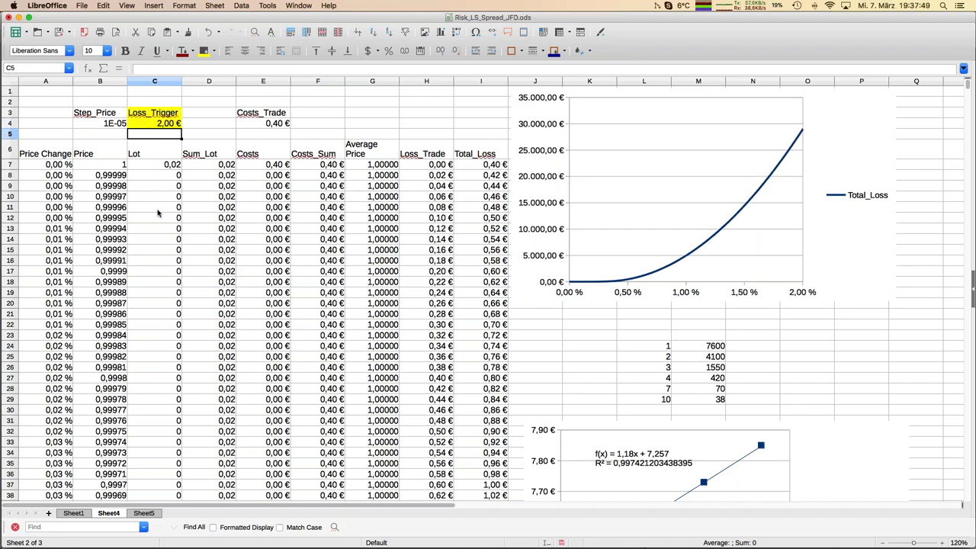
Go down the Lot column to the first additional purchase at C88 and examine its entry.
{"action": "key", "text": "Down"}
{"action": "key", "text": "Down"}
{"action": "key", "text": "Down"}
{"action": "key", "text": "Down"}
{"action": "key", "text": "Down"}
{"action": "key", "text": "Down"}
{"action": "key", "text": "Down"}
{"action": "key", "text": "Down"}
{"action": "key", "text": "Down"}
{"action": "key", "text": "Down"}
{"action": "key", "text": "Down"}
{"action": "key", "text": "Down"}
{"action": "key", "text": "Down"}
{"action": "key", "text": "Down"}
{"action": "key", "text": "Down"}
{"action": "key", "text": "Down"}
{"action": "key", "text": "Down"}
{"action": "key", "text": "Down"}
{"action": "key", "text": "Down"}
{"action": "key", "text": "Down"}
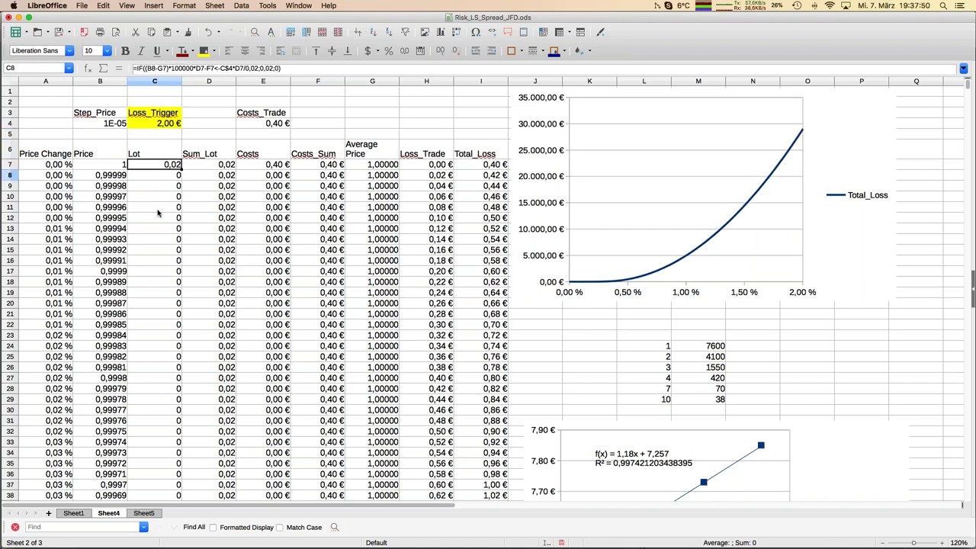
{"action": "key", "text": "Down"}
{"action": "key", "text": "Down"}
{"action": "key", "text": "Down"}
{"action": "key", "text": "Down"}
{"action": "key", "text": "Down"}
{"action": "key", "text": "Down"}
{"action": "key", "text": "Down"}
{"action": "key", "text": "Down"}
{"action": "key", "text": "Down"}
{"action": "key", "text": "Down"}
{"action": "key", "text": "Down"}
{"action": "key", "text": "Down"}
{"action": "key", "text": "Down"}
{"action": "key", "text": "Down"}
{"action": "key", "text": "Down"}
{"action": "key", "text": "Down"}
{"action": "key", "text": "Down"}
{"action": "key", "text": "Down"}
{"action": "key", "text": "Down"}
{"action": "key", "text": "Down"}
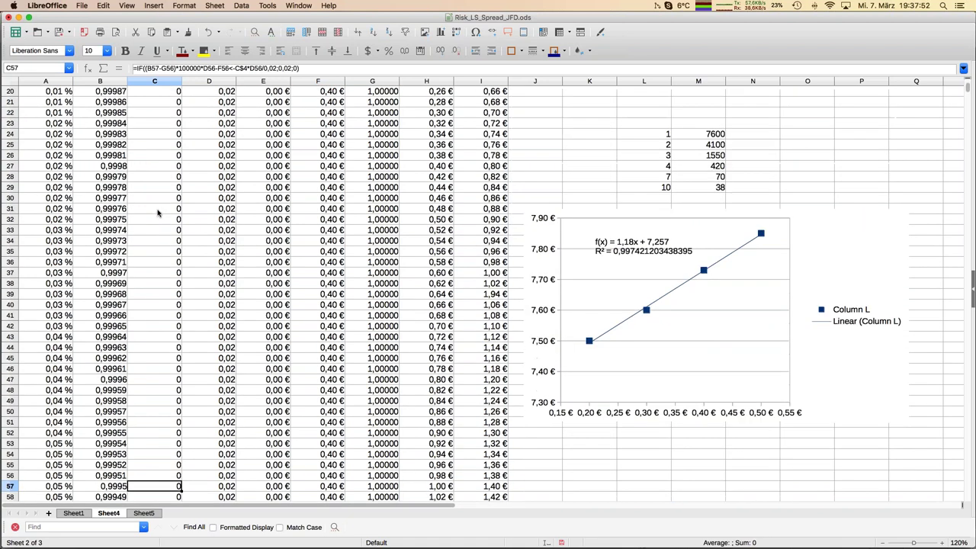
{"action": "key", "text": "Down"}
{"action": "key", "text": "Down"}
{"action": "key", "text": "Down"}
{"action": "key", "text": "Down"}
{"action": "key", "text": "Down"}
{"action": "key", "text": "Down"}
{"action": "key", "text": "Down"}
{"action": "key", "text": "Down"}
{"action": "key", "text": "Down"}
{"action": "key", "text": "Down"}
{"action": "key", "text": "Down"}
{"action": "key", "text": "Down"}
{"action": "key", "text": "Down"}
{"action": "key", "text": "Down"}
{"action": "key", "text": "Down"}
{"action": "key", "text": "Down"}
{"action": "key", "text": "Down"}
{"action": "key", "text": "Down"}
{"action": "key", "text": "Down"}
{"action": "key", "text": "Down"}
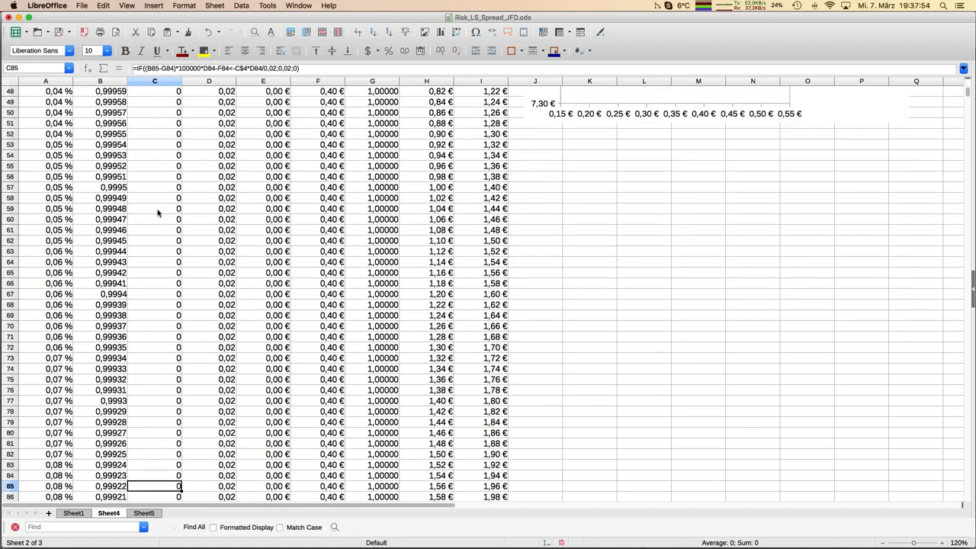
{"action": "key", "text": "Down"}
{"action": "key", "text": "Up"}
{"action": "key", "text": "Up"}
{"action": "key", "text": "Up"}
{"action": "key", "text": "Up"}
{"action": "key", "text": "Up"}
{"action": "key", "text": "Up"}
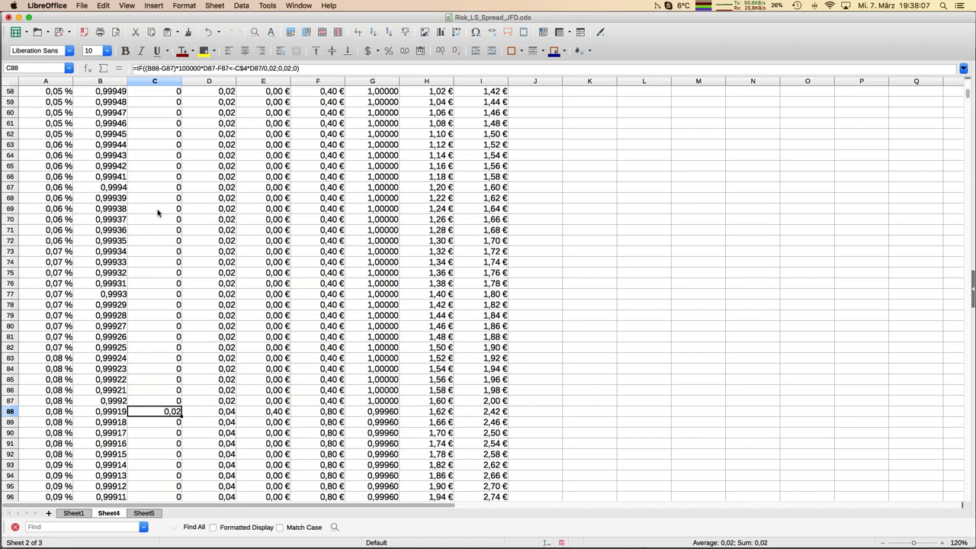
Continue down the Lot column to the second additional purchase at C128 and examine its entry.
{"action": "key", "text": "Down"}
{"action": "key", "text": "Down"}
{"action": "key", "text": "Down"}
{"action": "key", "text": "Down"}
{"action": "key", "text": "Down"}
{"action": "key", "text": "Down"}
{"action": "key", "text": "Down"}
{"action": "key", "text": "Down"}
{"action": "key", "text": "Down"}
{"action": "key", "text": "Down"}
{"action": "key", "text": "Down"}
{"action": "key", "text": "Down"}
{"action": "key", "text": "Down"}
{"action": "key", "text": "Down"}
{"action": "key", "text": "Down"}
{"action": "key", "text": "Down"}
{"action": "key", "text": "Down"}
{"action": "key", "text": "Down"}
{"action": "key", "text": "Down"}
{"action": "key", "text": "Down"}
{"action": "key", "text": "Down"}
{"action": "key", "text": "Down"}
{"action": "key", "text": "Down"}
{"action": "key", "text": "Down"}
{"action": "key", "text": "Down"}
{"action": "key", "text": "Down"}
{"action": "key", "text": "Down"}
{"action": "key", "text": "Down"}
{"action": "key", "text": "Down"}
{"action": "key", "text": "Down"}
{"action": "key", "text": "Down"}
{"action": "key", "text": "Down"}
{"action": "key", "text": "Down"}
{"action": "key", "text": "Down"}
{"action": "key", "text": "Up"}
{"action": "key", "text": "Up"}
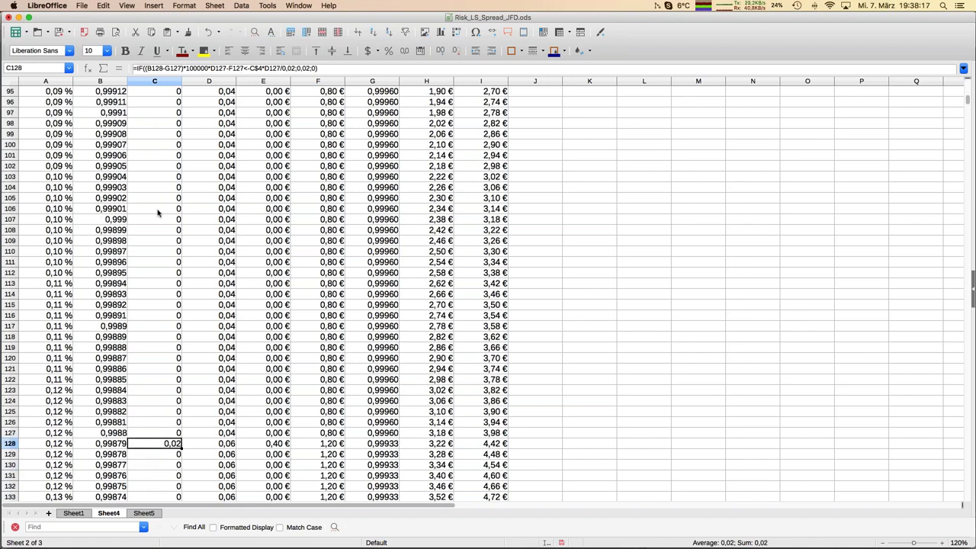
Return to the header row and move the Total_Loss chart over the data table, just below the Loss_Trigger and Costs_Trade cells.
{"action": "key", "text": "ctrl+Up"}
{"action": "key", "text": "Right"}
{"action": "key", "text": "ctrl+Right"}
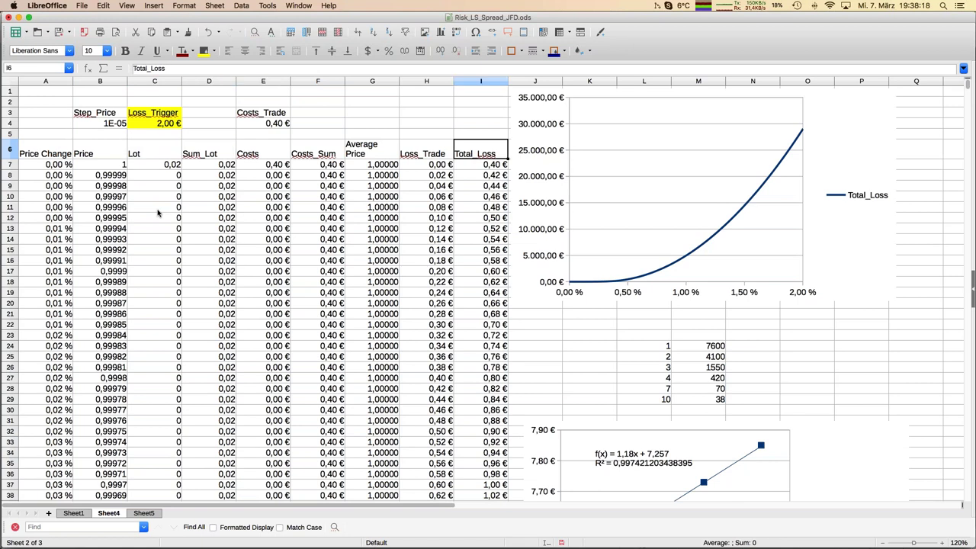
{"action": "key", "text": "Right"}
{"action": "key", "text": "Right"}
{"action": "key", "text": "Right"}
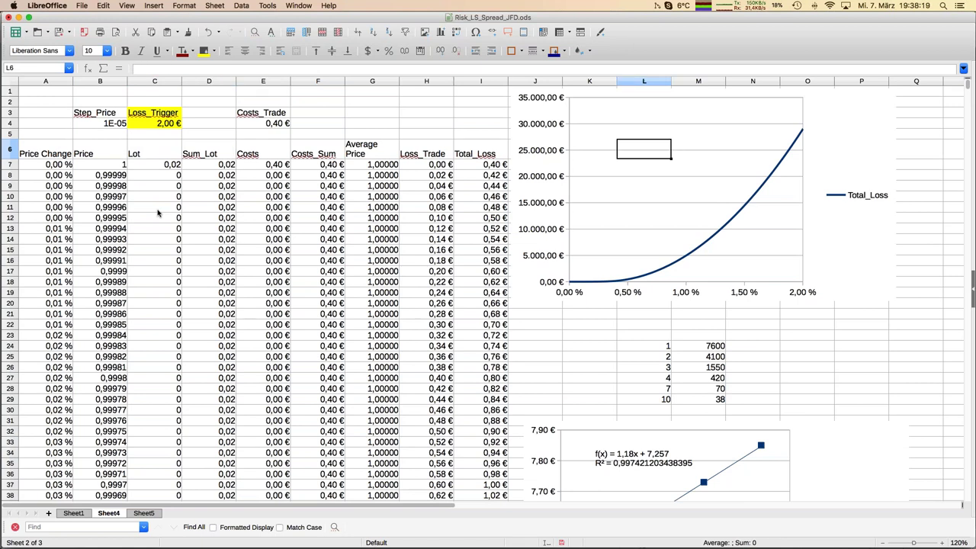
{"action": "left_click", "coordinate": [582, 95]}
{"action": "left_click_drag", "start_coordinate": [576, 158], "coordinate": [205, 236]}
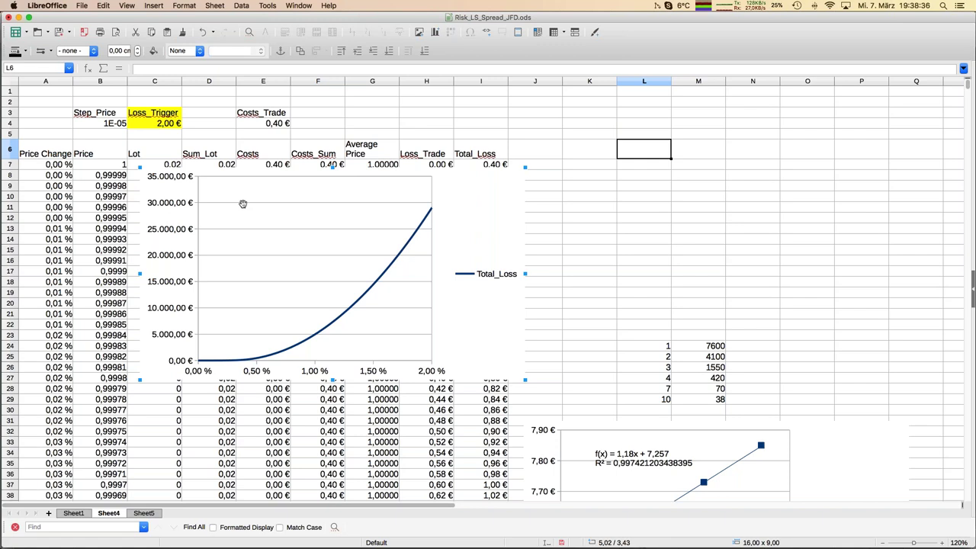
Set the Loss_Trigger value in C4 to 4 €.
{"action": "left_click", "coordinate": [155, 124]}
{"action": "type", "text": "4"}
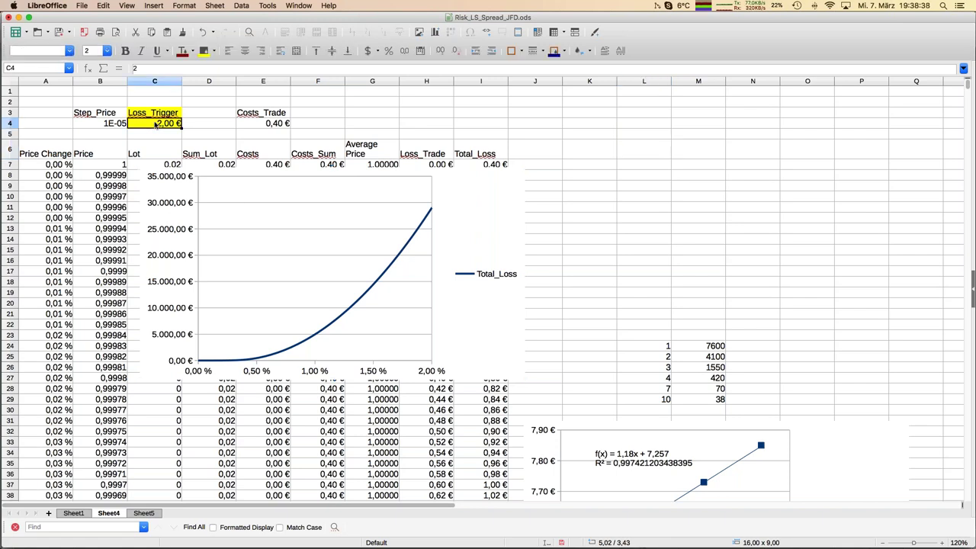
{"action": "key", "text": "Return"}
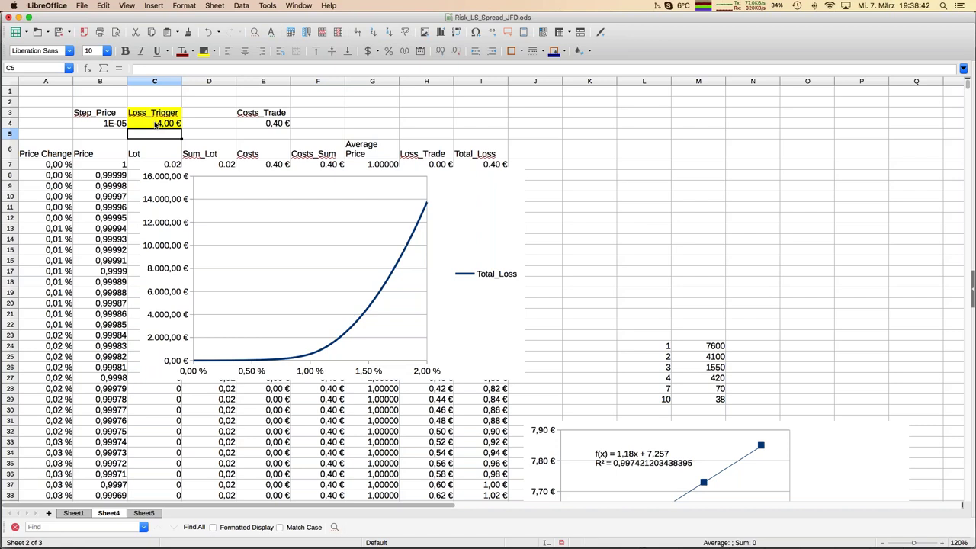
Set the Loss_Trigger value in C4 to 7 €.
{"action": "left_click", "coordinate": [155, 124]}
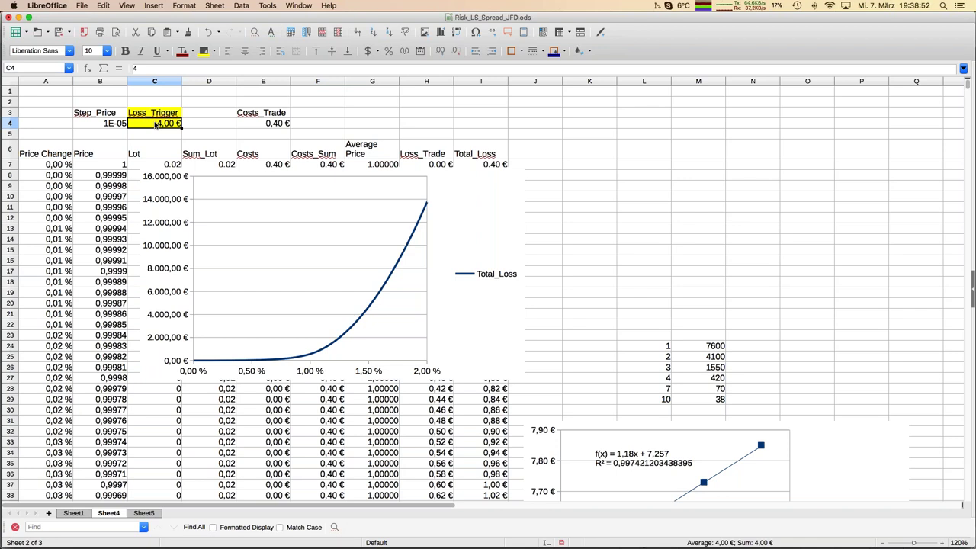
{"action": "type", "text": "7"}
{"action": "key", "text": "Return"}
Set the Loss_Trigger value in C4 to 8 €.
{"action": "left_click", "coordinate": [155, 125]}
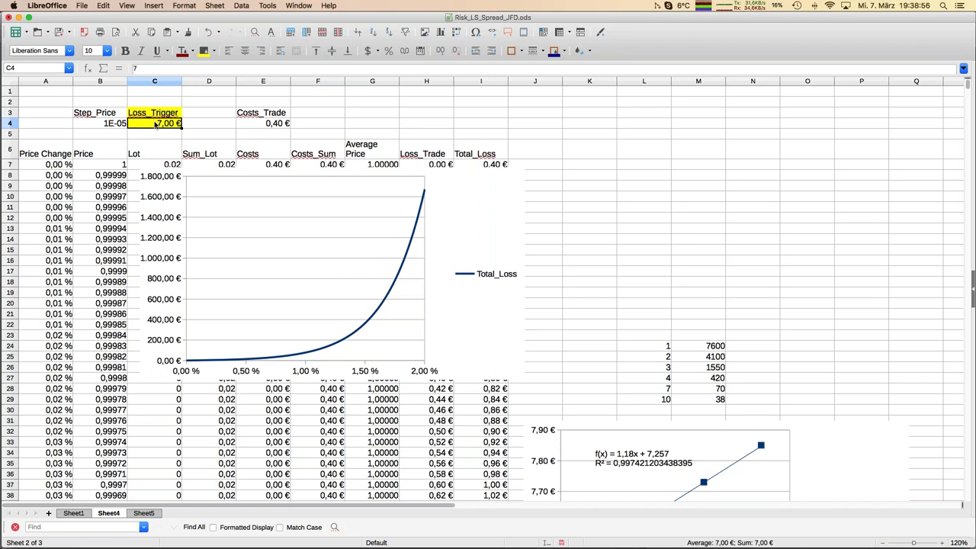
{"action": "type", "text": "8"}
{"action": "key", "text": "Return"}
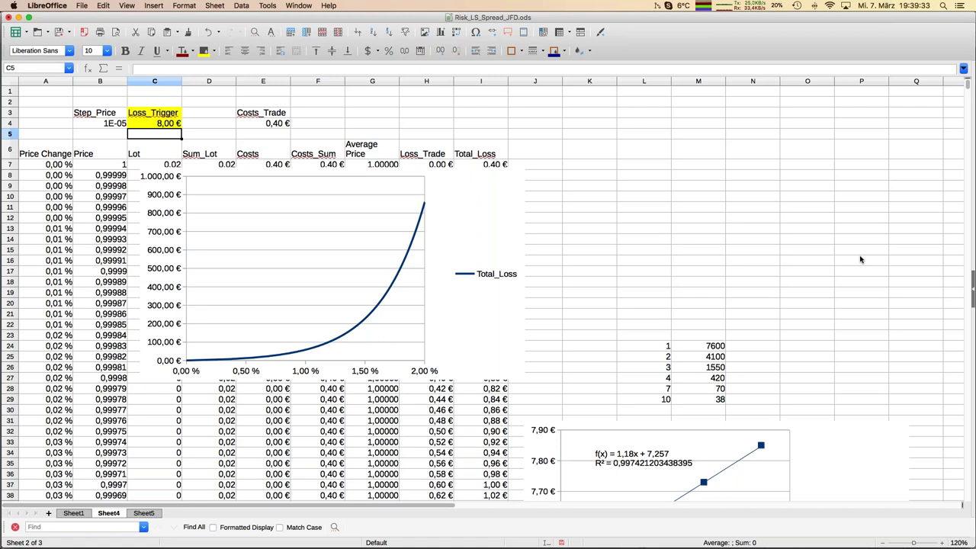
Set the Costs_Trade value in E4 to 0,2 €.
{"action": "key", "text": "Up"}
{"action": "key", "text": "Right"}
{"action": "key", "text": "Right"}
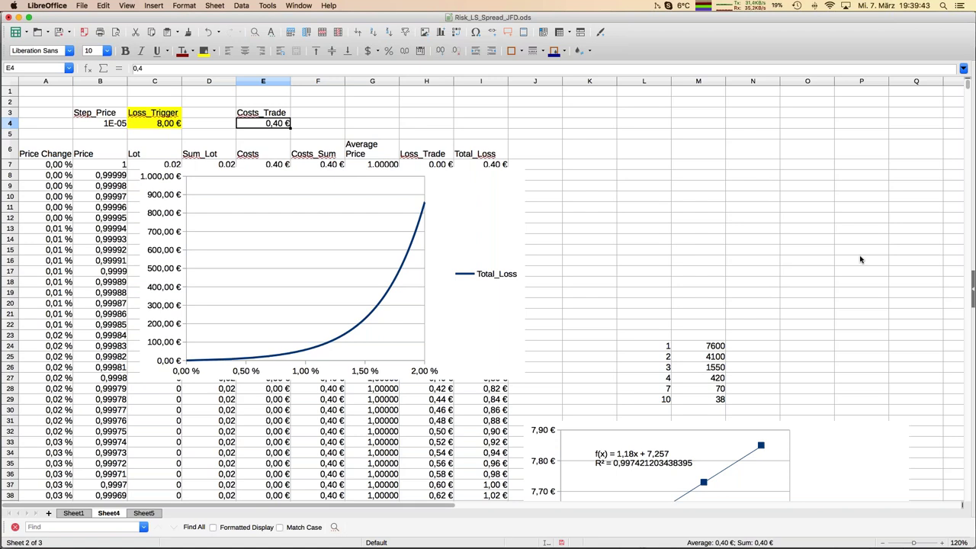
{"action": "type", "text": "0,2"}
{"action": "key", "text": "Return"}
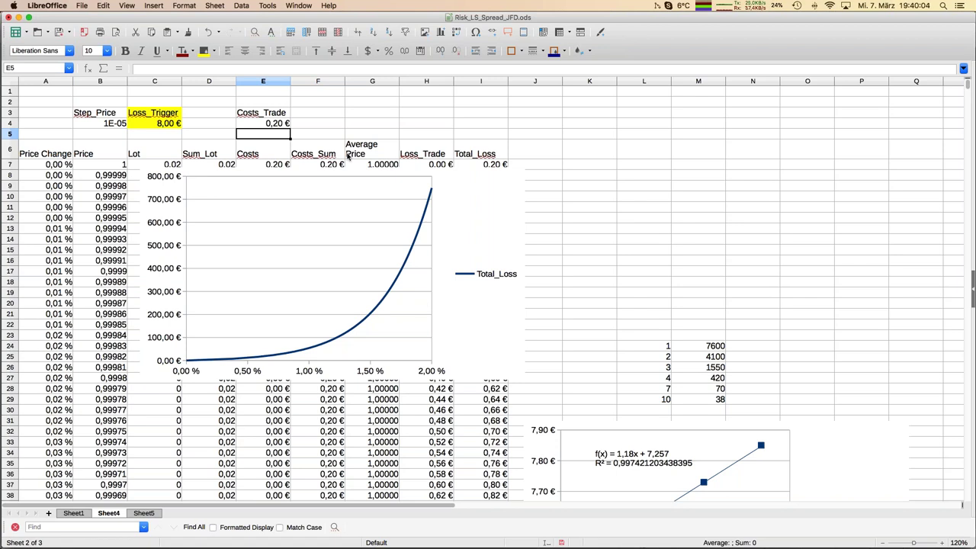
Show Sheet1 with the FX pairs and select the whole Loss_Increase column L.
{"action": "left_click", "coordinate": [298, 7]}
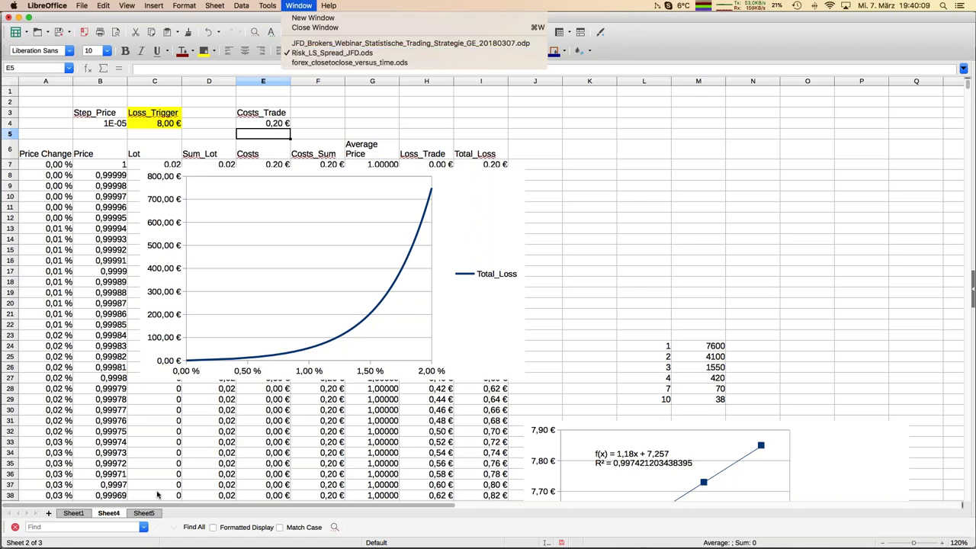
{"action": "left_click", "coordinate": [88, 515]}
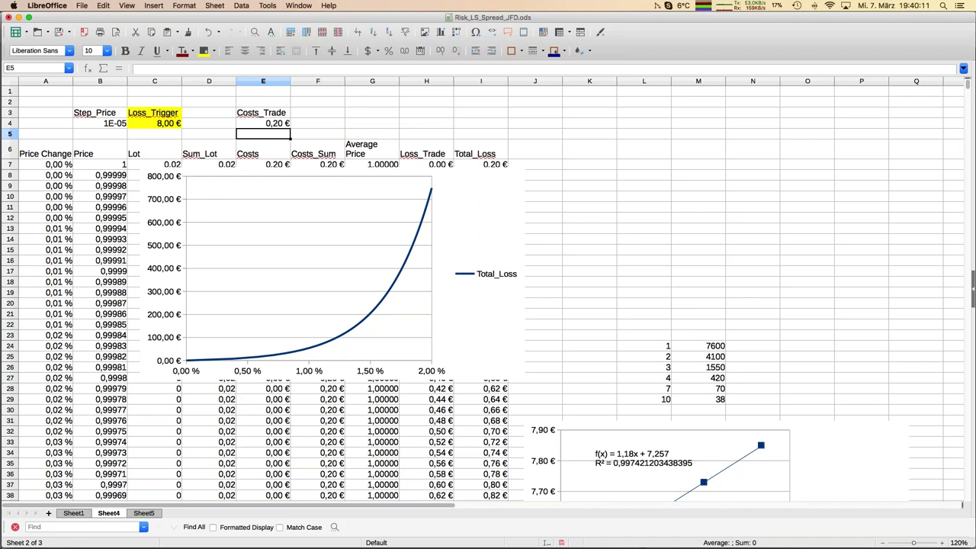
{"action": "left_click", "coordinate": [73, 514]}
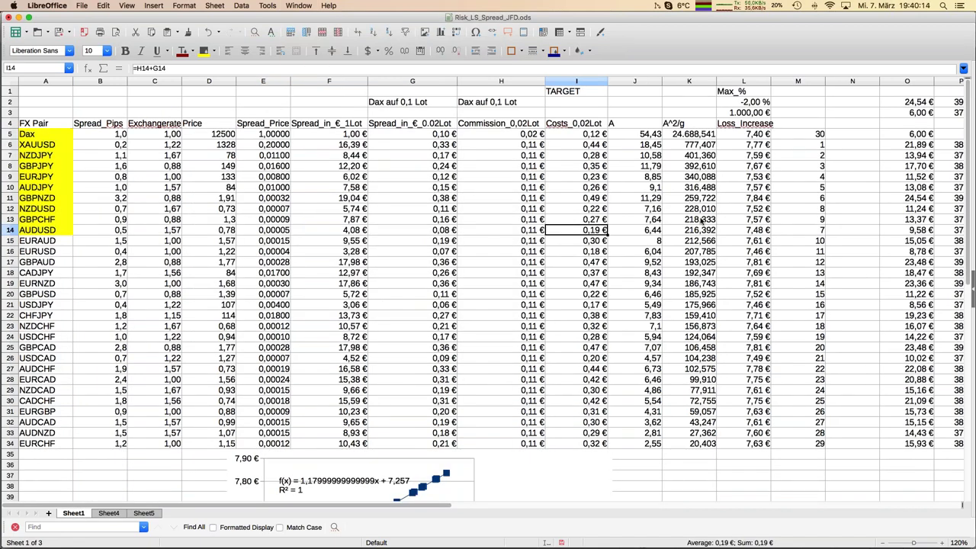
{"action": "left_click", "coordinate": [751, 81]}
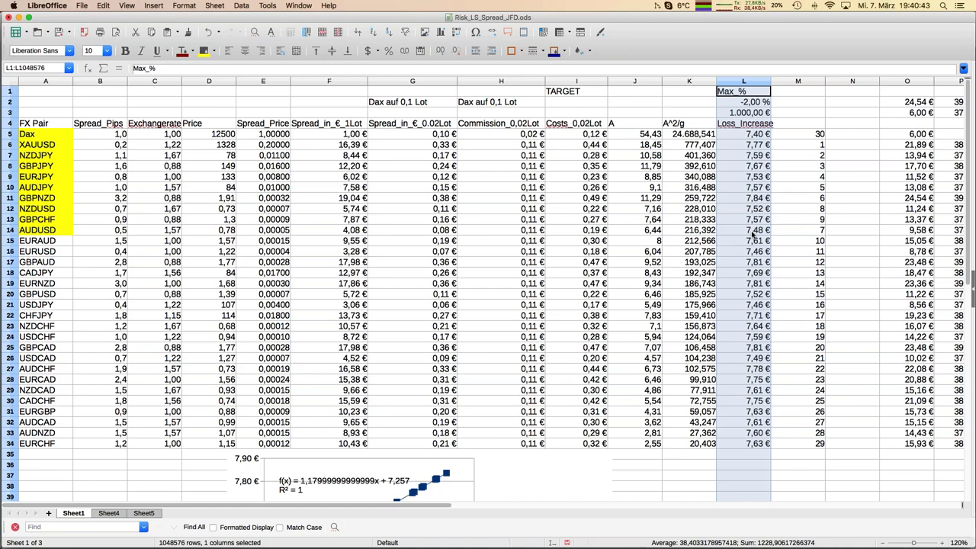
Switch to Vorschau (Preview) and examine the handwritten profit formula derivation in IMG_7369.JPG.
{"action": "mouse_move", "coordinate": [3, 233]}
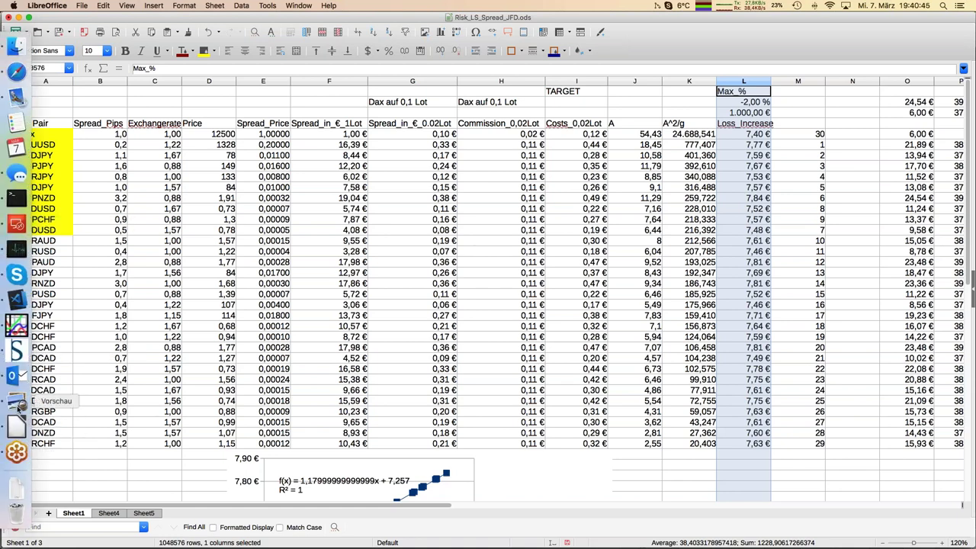
{"action": "left_click", "coordinate": [19, 403]}
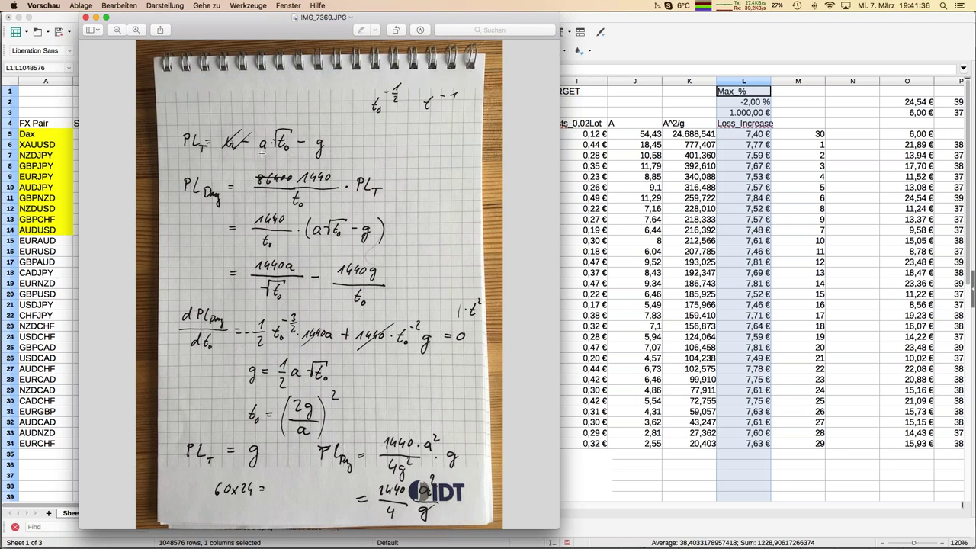
Switch to LibreOffice, bring up forex_closetoclose_versus_time.ods and show the percent_change table above the charts.
{"action": "key", "text": "cmd+tab"}
{"action": "left_click", "coordinate": [299, 6]}
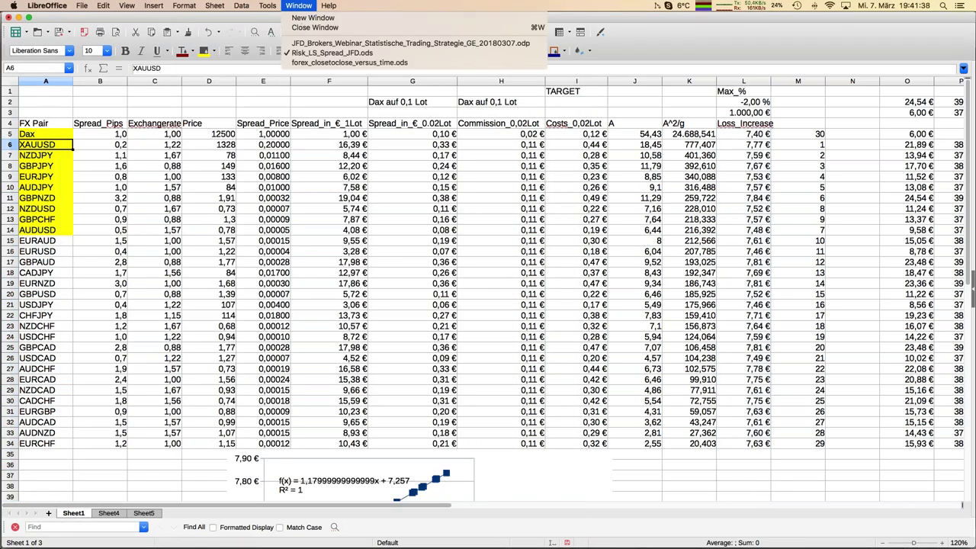
{"action": "left_click", "coordinate": [310, 64]}
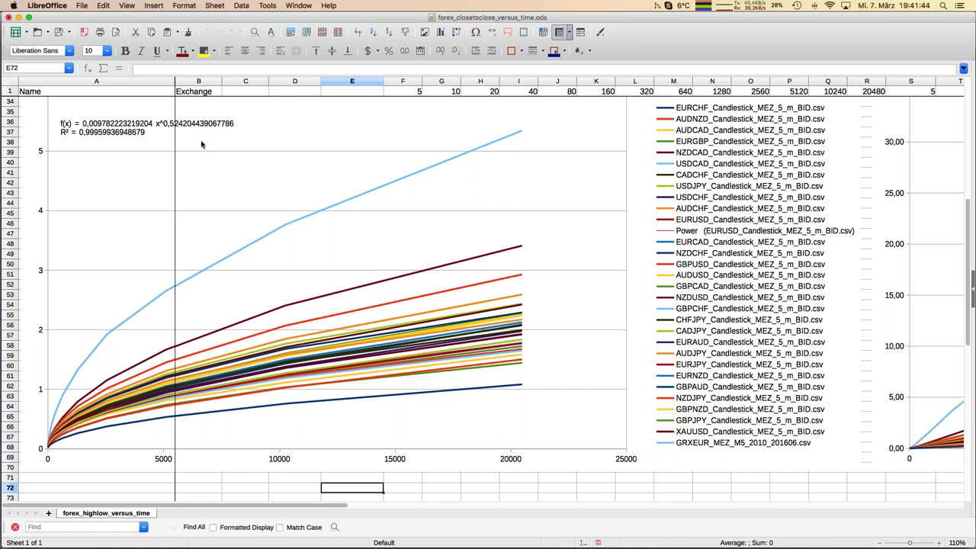
{"action": "scroll", "coordinate": [201, 144], "scroll_direction": "up", "scroll_amount": 8}
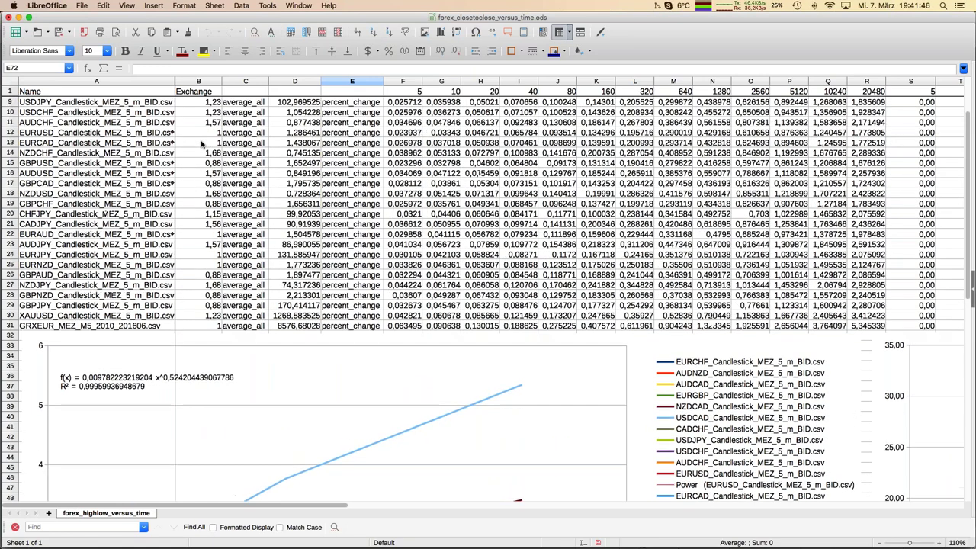
{"action": "scroll", "coordinate": [202, 143], "scroll_direction": "up", "scroll_amount": 3}
{"action": "scroll", "coordinate": [202, 143], "scroll_direction": "right", "scroll_amount": 1}
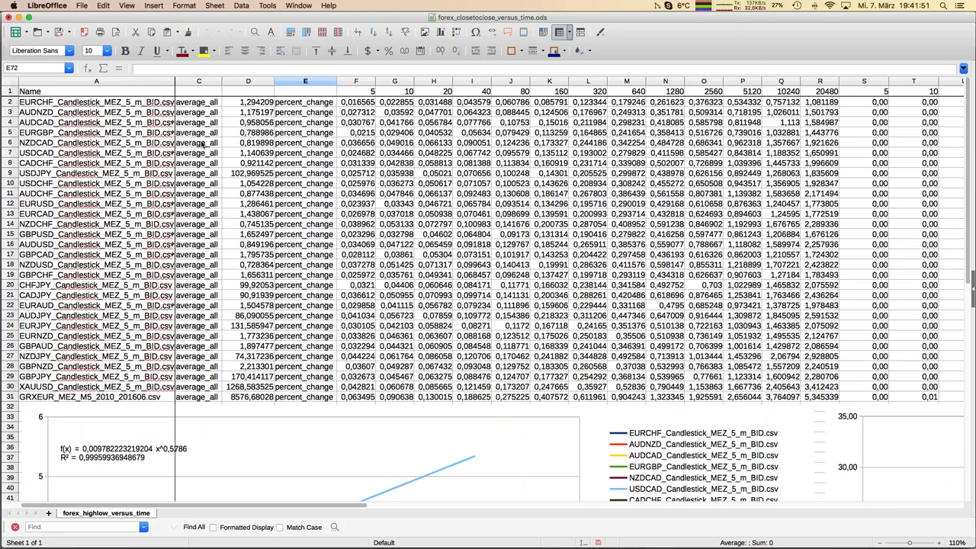
Inspect AUDCAD's 5-minute percent change in F4 and the formula of its squared value in S4.
{"action": "left_click", "coordinate": [367, 124]}
{"action": "scroll", "coordinate": [396, 174], "scroll_direction": "right", "scroll_amount": 9}
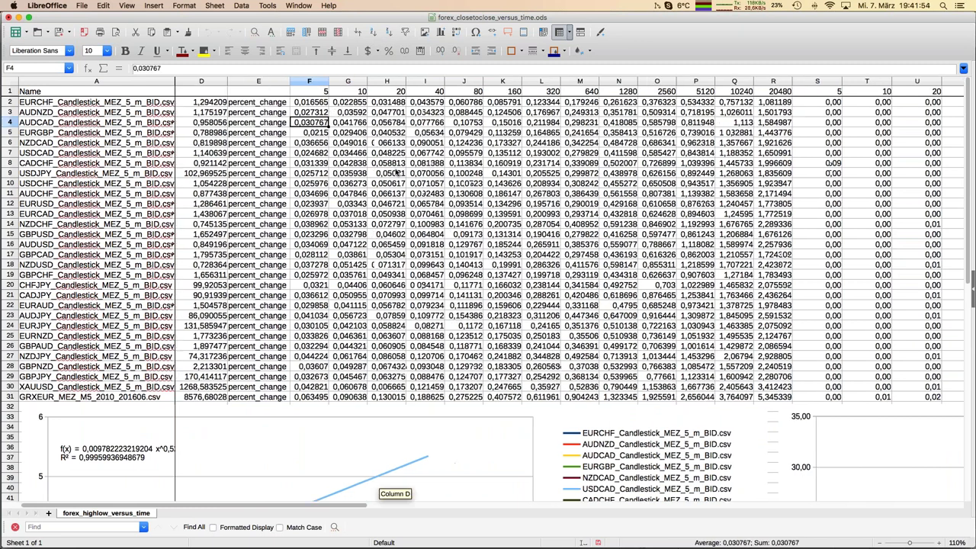
{"action": "left_click", "coordinate": [368, 123]}
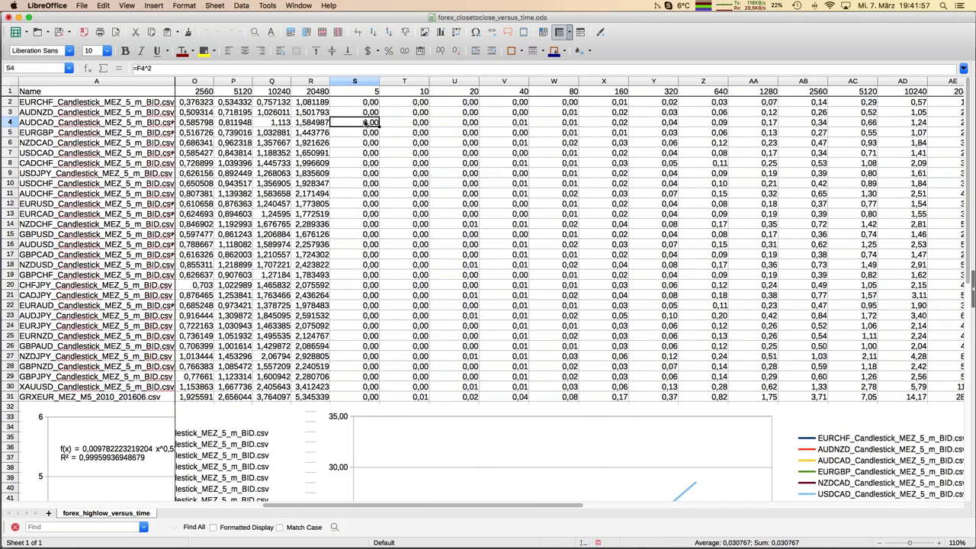
{"action": "scroll", "coordinate": [209, 154], "scroll_direction": "left", "scroll_amount": 1}
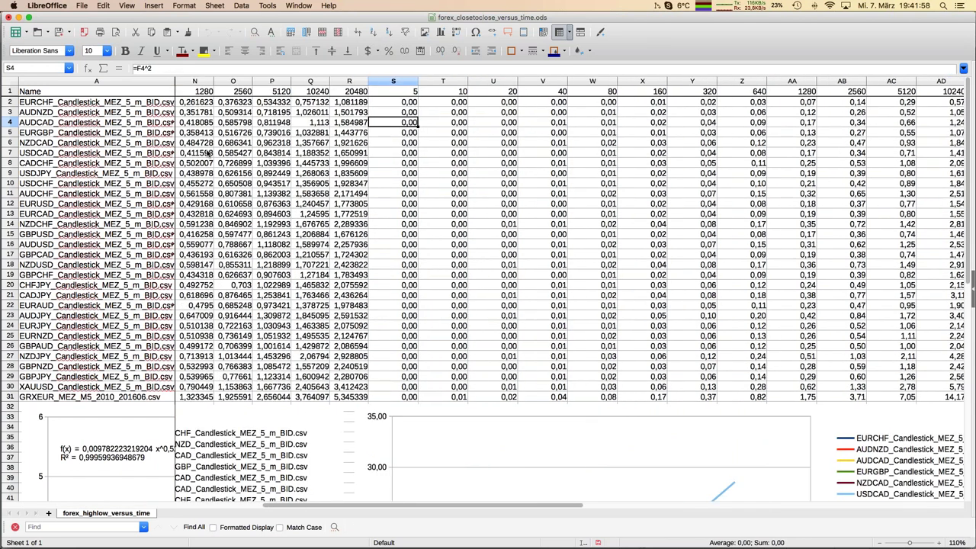
Examine the line chart of the squared price changes below the table.
{"action": "scroll", "coordinate": [207, 152], "scroll_direction": "down", "scroll_amount": 5}
{"action": "scroll", "coordinate": [207, 153], "scroll_direction": "down", "scroll_amount": 5}
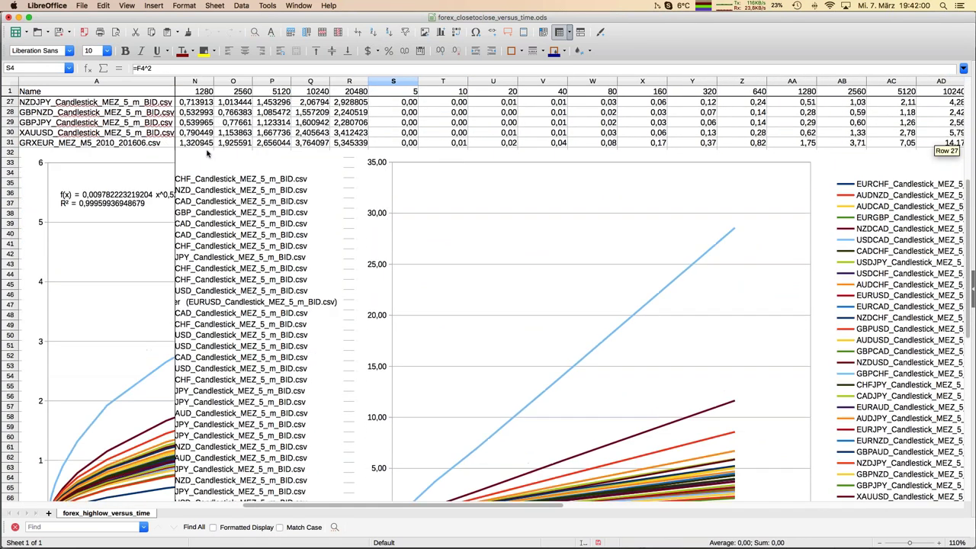
{"action": "scroll", "coordinate": [272, 182], "scroll_direction": "right", "scroll_amount": 3}
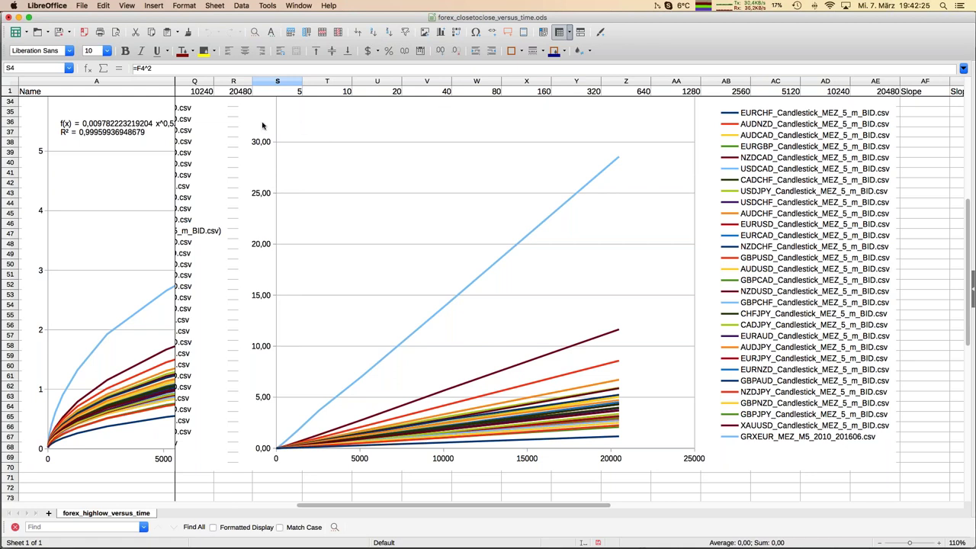
Go to the Slope column and inspect the SLOPE formula for EURCHF in AF2.
{"action": "scroll", "coordinate": [262, 126], "scroll_direction": "up", "scroll_amount": 10}
{"action": "scroll", "coordinate": [252, 125], "scroll_direction": "right", "scroll_amount": 1}
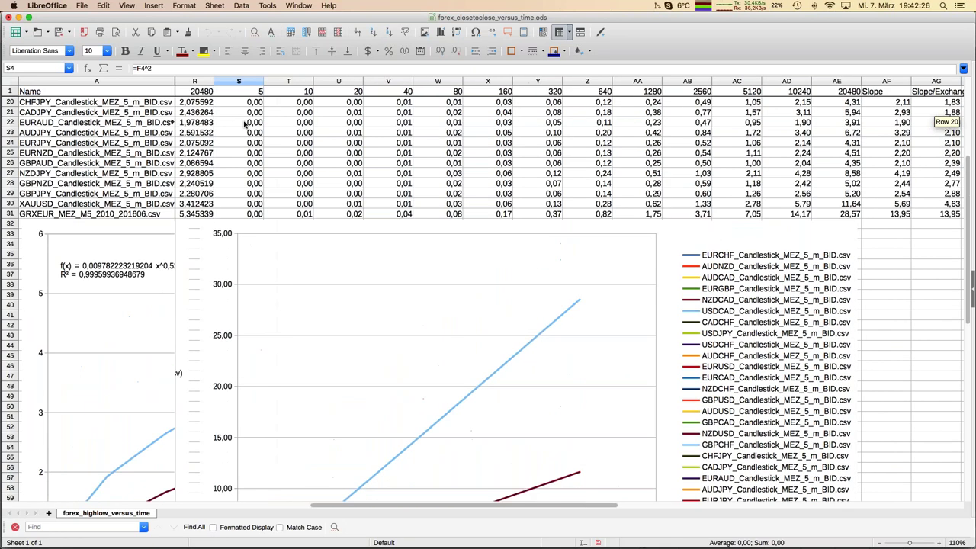
{"action": "scroll", "coordinate": [245, 125], "scroll_direction": "up", "scroll_amount": 1}
{"action": "scroll", "coordinate": [478, 137], "scroll_direction": "right", "scroll_amount": 3}
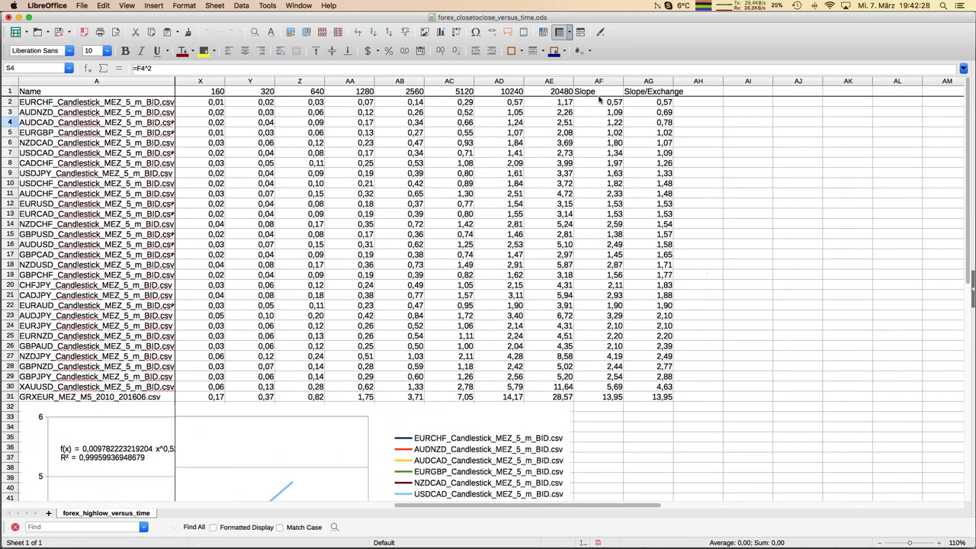
{"action": "left_click", "coordinate": [591, 105]}
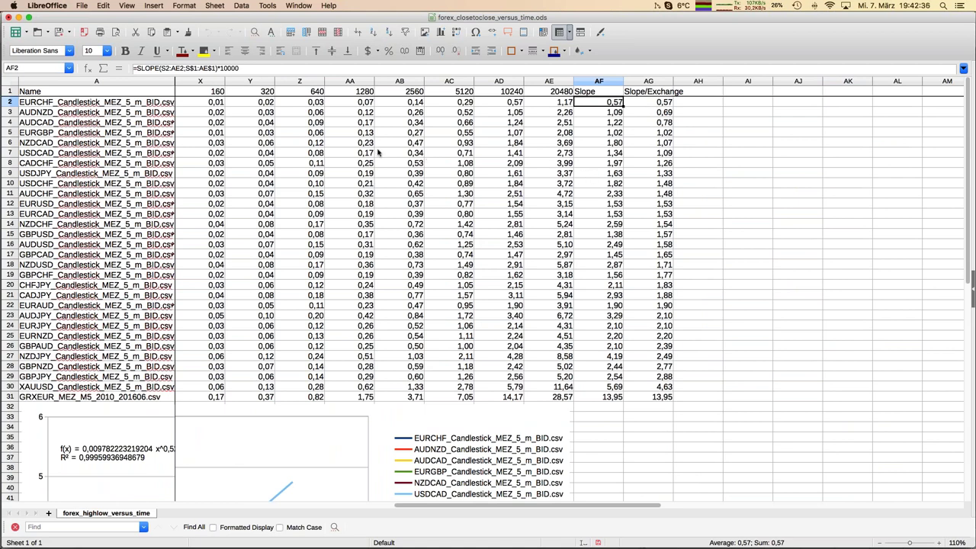
Return the table to its percent_change columns and bring up Risk_LS_Spread_JFD.ods.
{"action": "scroll", "coordinate": [374, 153], "scroll_direction": "left", "scroll_amount": 5}
{"action": "scroll", "coordinate": [374, 153], "scroll_direction": "left", "scroll_amount": 5}
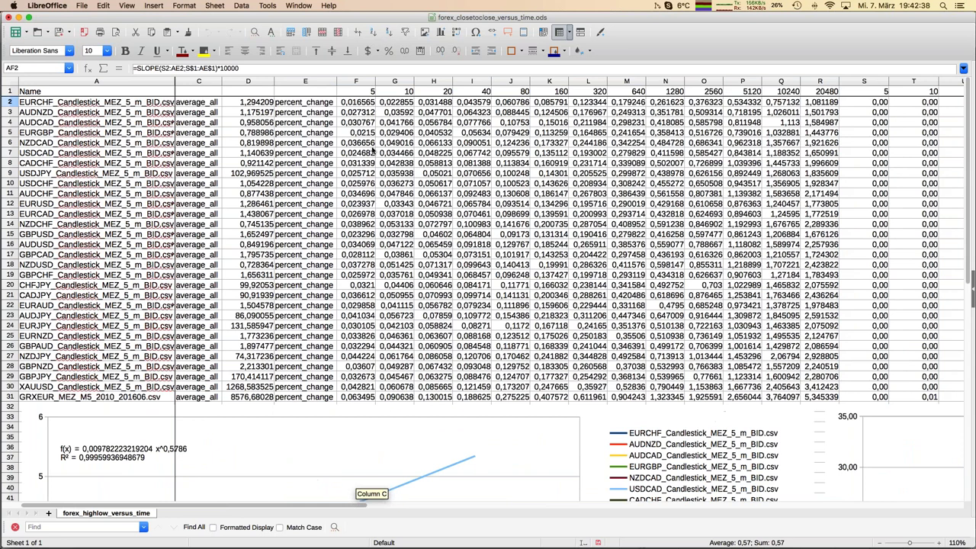
{"action": "left_click", "coordinate": [298, 6]}
{"action": "mouse_move", "coordinate": [266, 8]}
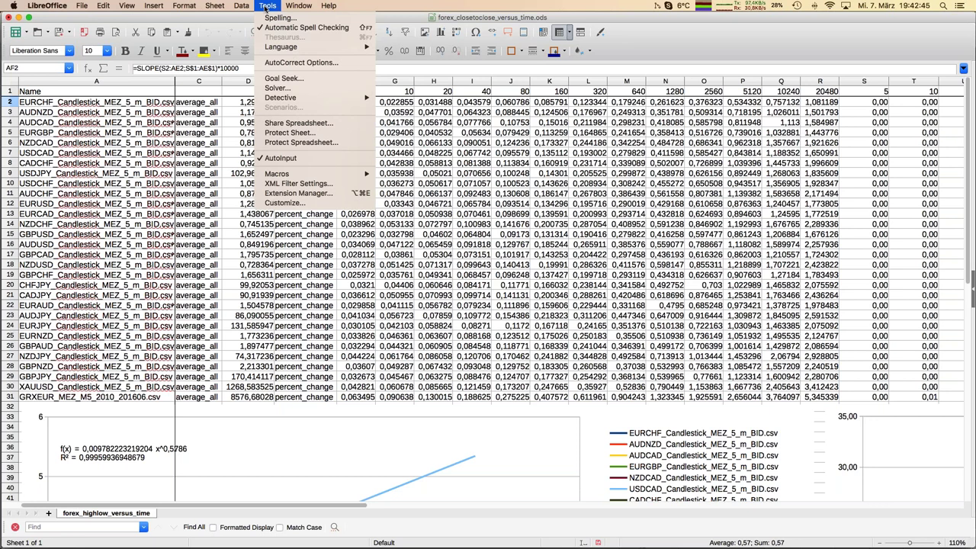
{"action": "left_click", "coordinate": [298, 5]}
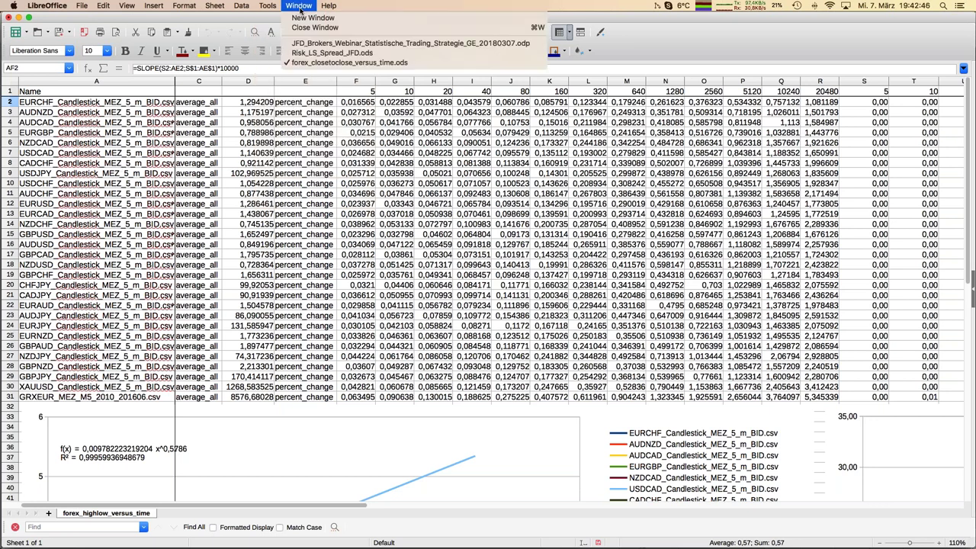
{"action": "left_click", "coordinate": [304, 52]}
Go through the A^2/g values in column K down to the GBPCHF row.
{"action": "left_click", "coordinate": [685, 142]}
{"action": "key", "text": "Down"}
{"action": "key", "text": "Down"}
{"action": "key", "text": "Up"}
{"action": "key", "text": "Up"}
{"action": "key", "text": "Up"}
{"action": "key", "text": "Up"}
{"action": "key", "text": "Down"}
{"action": "key", "text": "Down"}
{"action": "key", "text": "Down"}
{"action": "key", "text": "Down"}
{"action": "key", "text": "Down"}
{"action": "key", "text": "Down"}
{"action": "key", "text": "Down"}
{"action": "key", "text": "Down"}
{"action": "key", "text": "Down"}
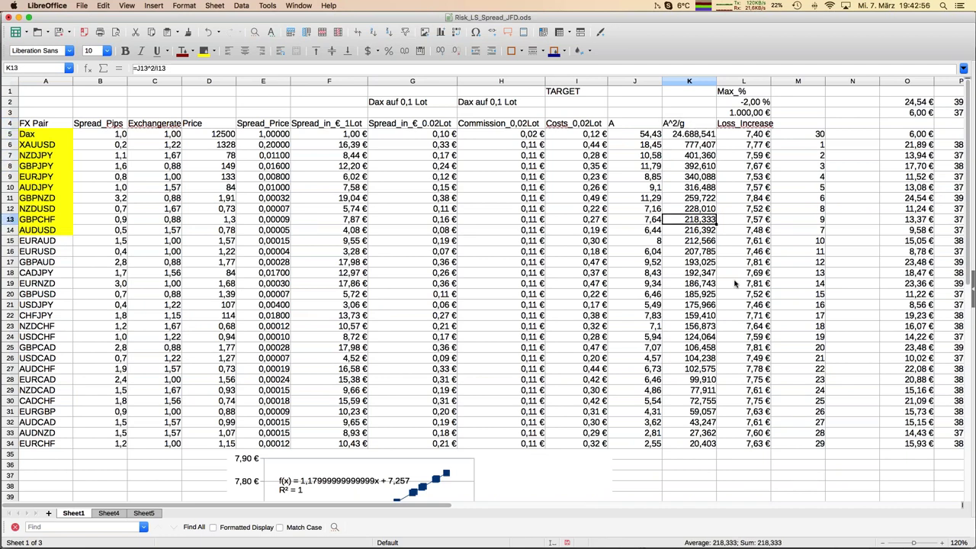
Return to Dax in K5 and inspect the A^2/g formulas of the highlighted pairs one by one down to AUDJPY in K10.
{"action": "key", "text": "Up"}
{"action": "key", "text": "Up"}
{"action": "key", "text": "Up"}
{"action": "key", "text": "Up"}
{"action": "key", "text": "Up"}
{"action": "key", "text": "Up"}
{"action": "key", "text": "Up"}
{"action": "key", "text": "Up"}
{"action": "key", "text": "Up"}
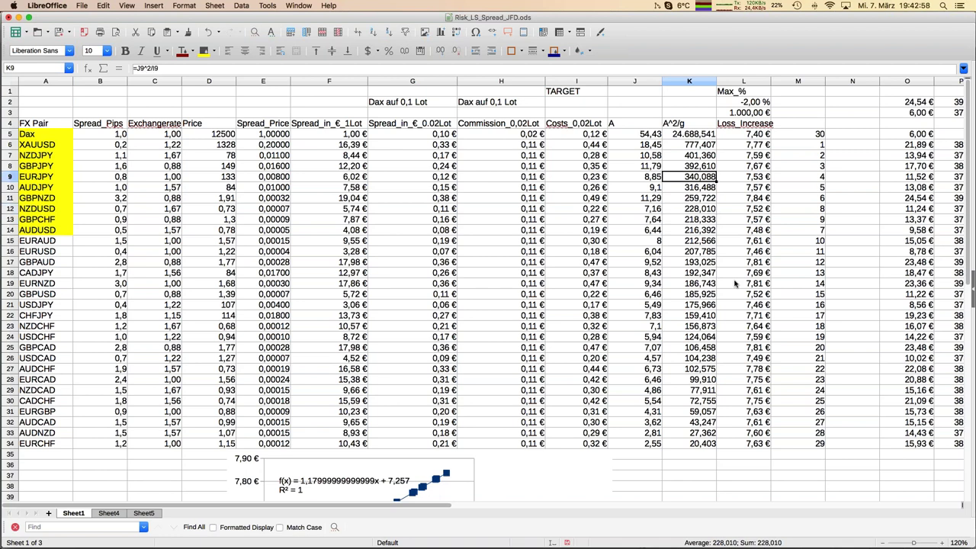
{"action": "key", "text": "Down"}
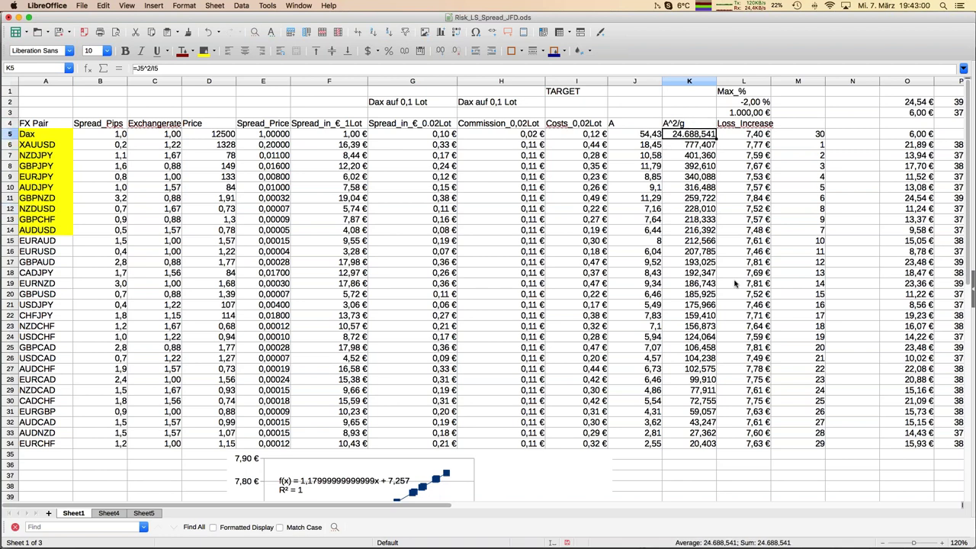
{"action": "key", "text": "Down"}
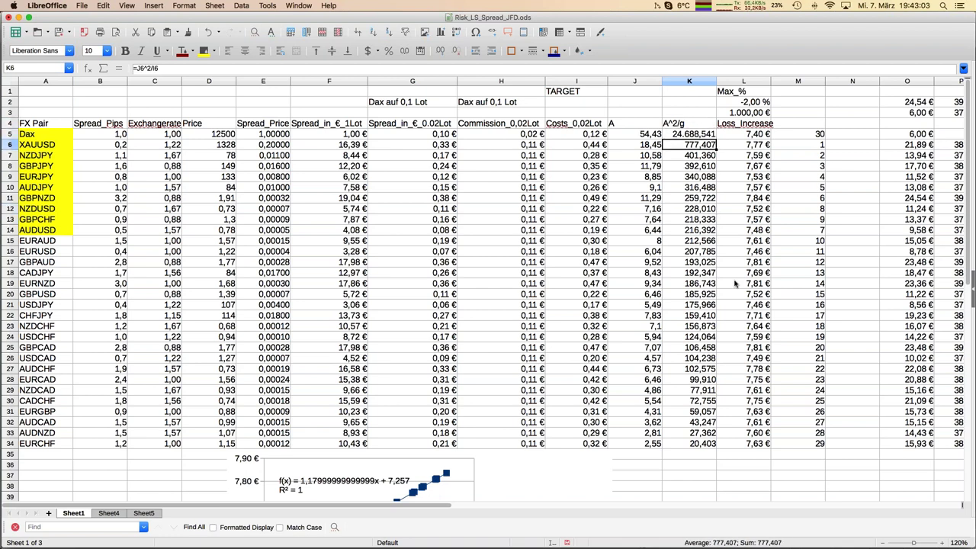
{"action": "key", "text": "Down"}
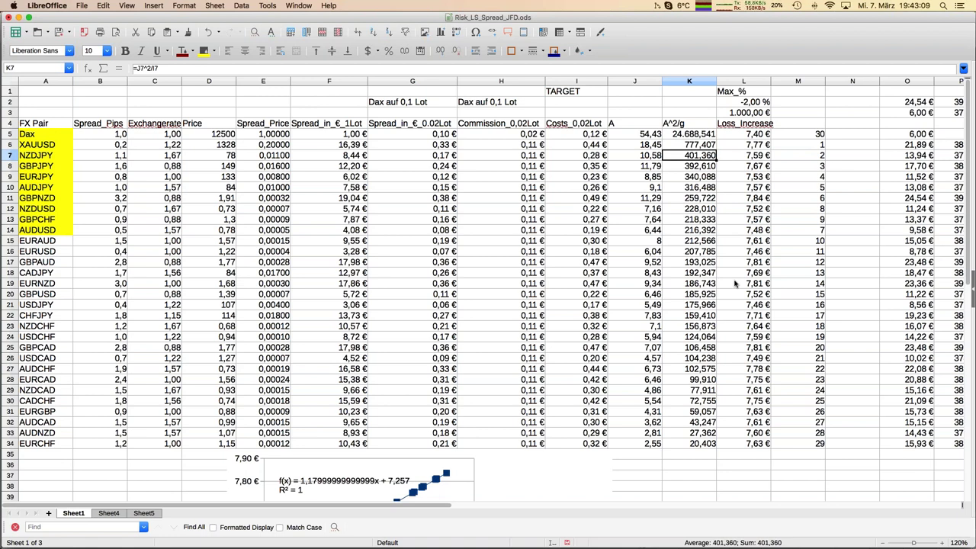
{"action": "key", "text": "Down"}
{"action": "key", "text": "Down"}
{"action": "key", "text": "Down"}
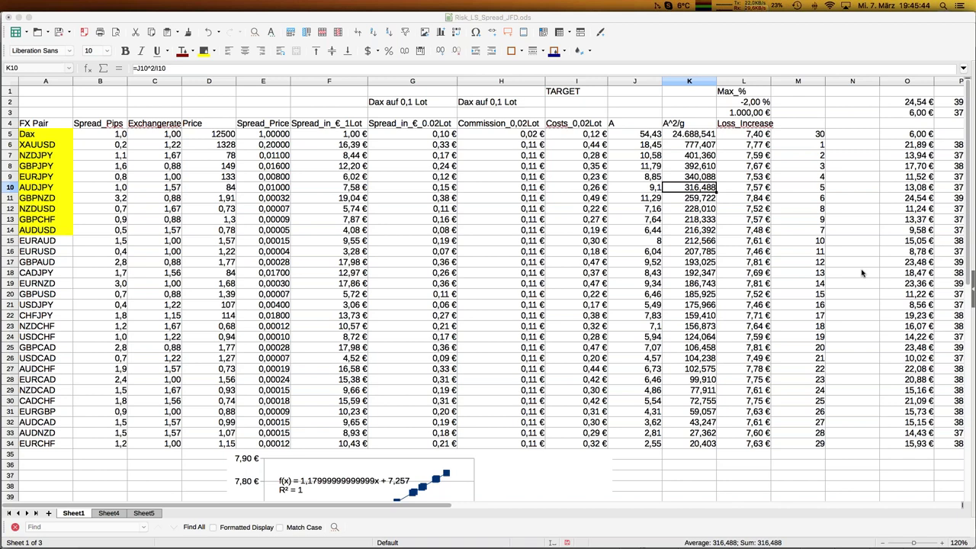
Inspect the commission entry in H13, and highlight the Costs_0,02Lot column and the Loss_Increase column in turn.
{"action": "left_click", "coordinate": [482, 221]}
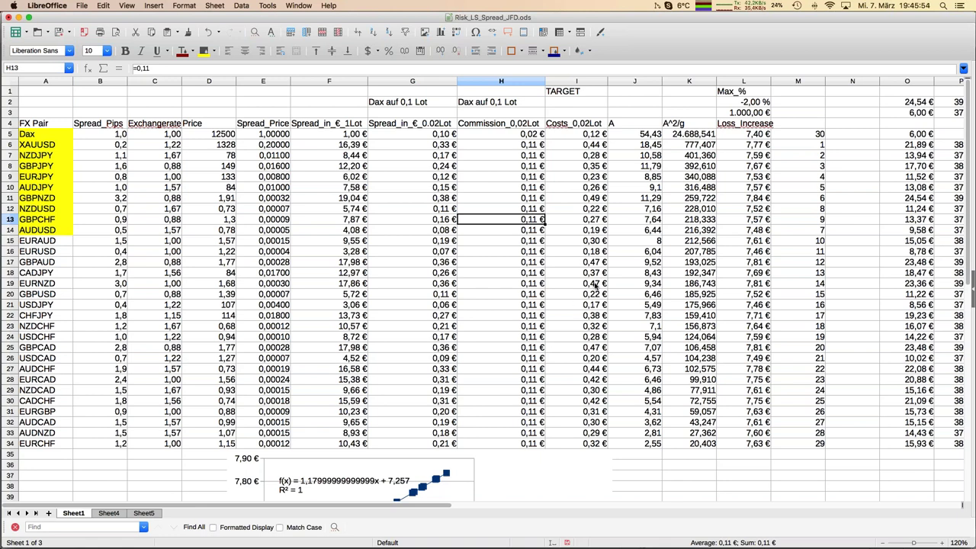
{"action": "left_click", "coordinate": [596, 134]}
{"action": "left_click", "coordinate": [586, 82]}
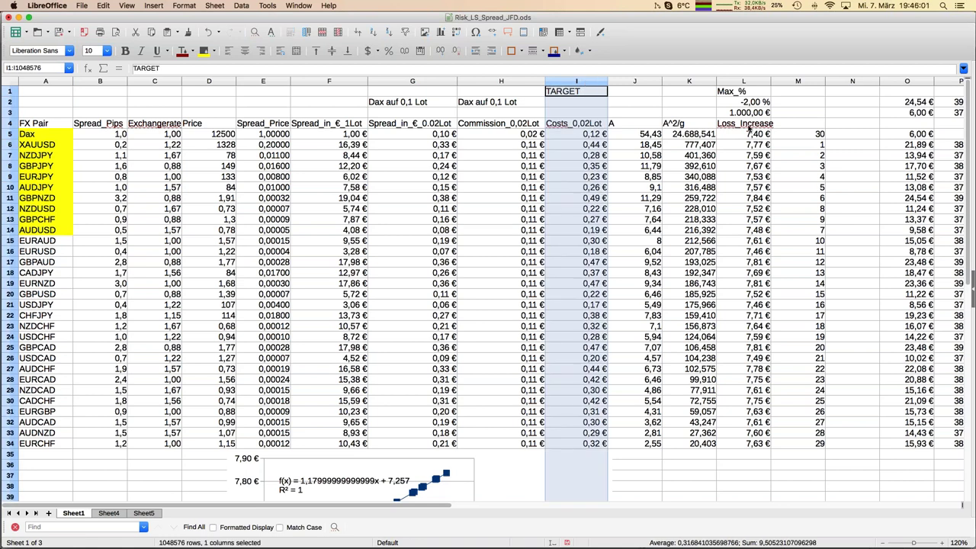
{"action": "left_click", "coordinate": [747, 82]}
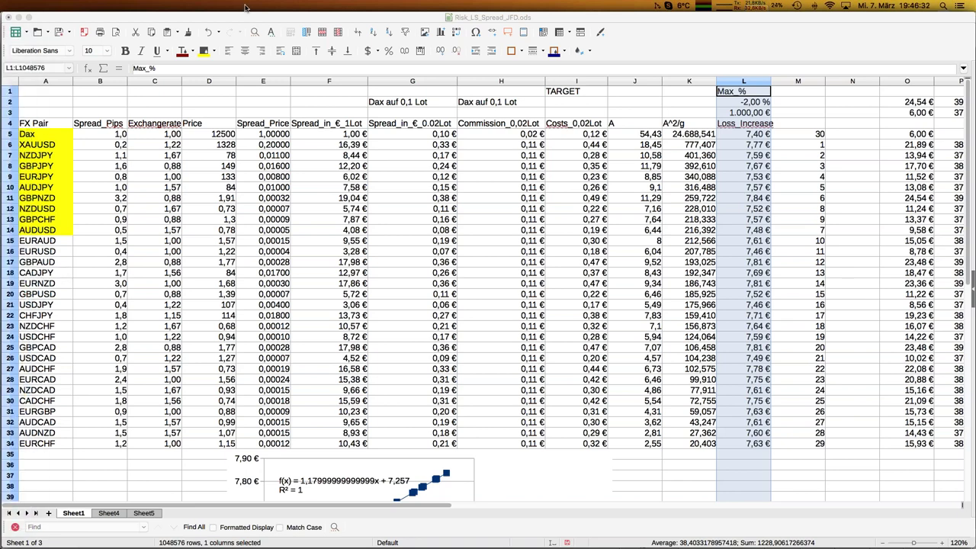
Bring up forex_closetoclose_versus_time.ods and go down past the table to view the full line chart of the percent changes.
{"action": "left_click", "coordinate": [165, 183]}
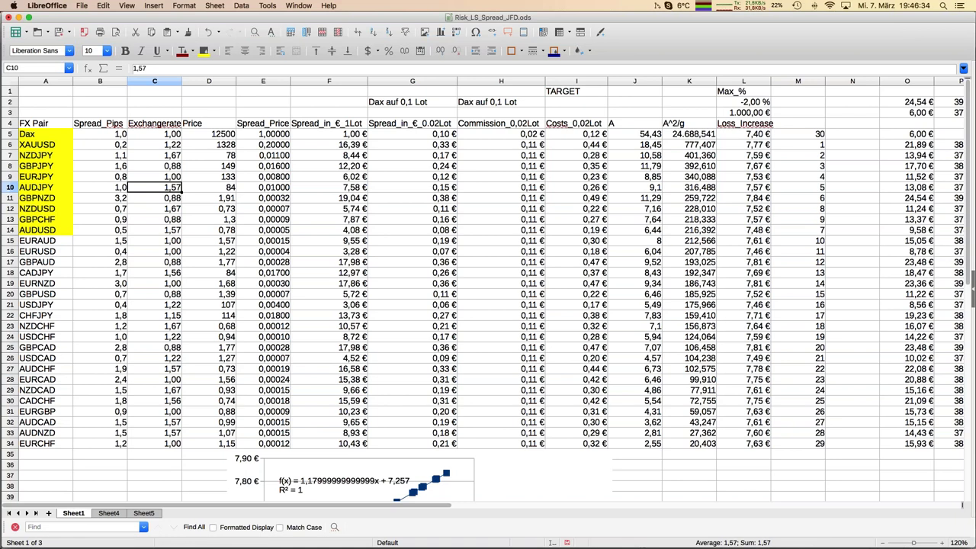
{"action": "left_click", "coordinate": [299, 5]}
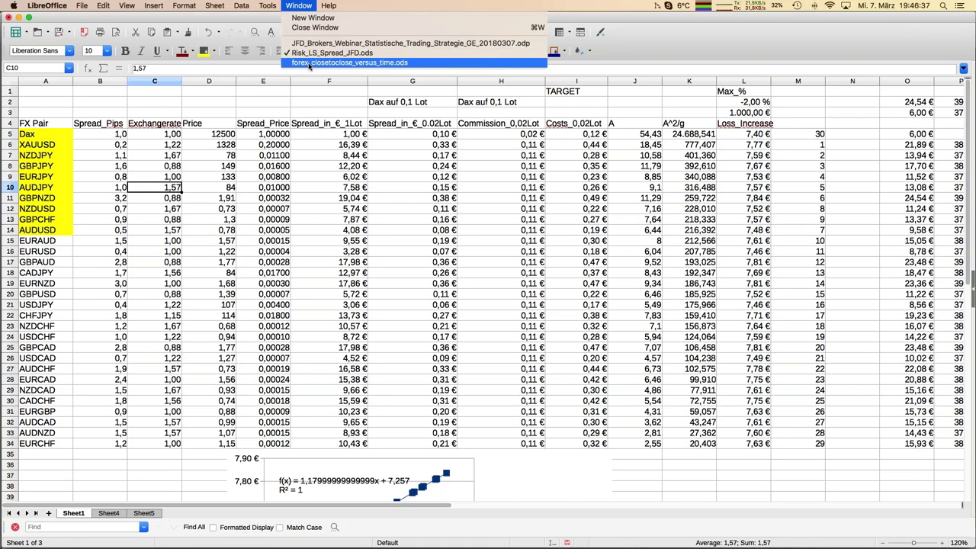
{"action": "left_click", "coordinate": [309, 63]}
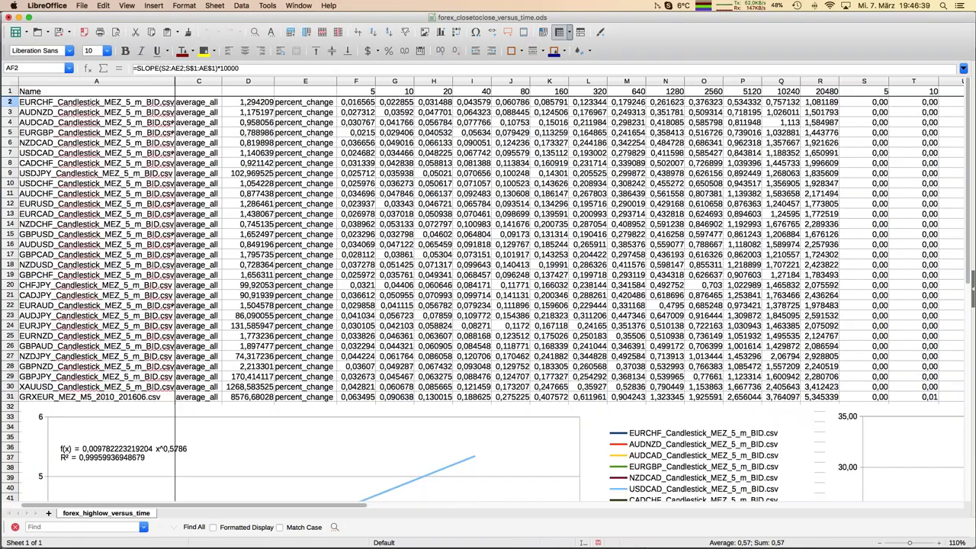
{"action": "left_click", "coordinate": [134, 227]}
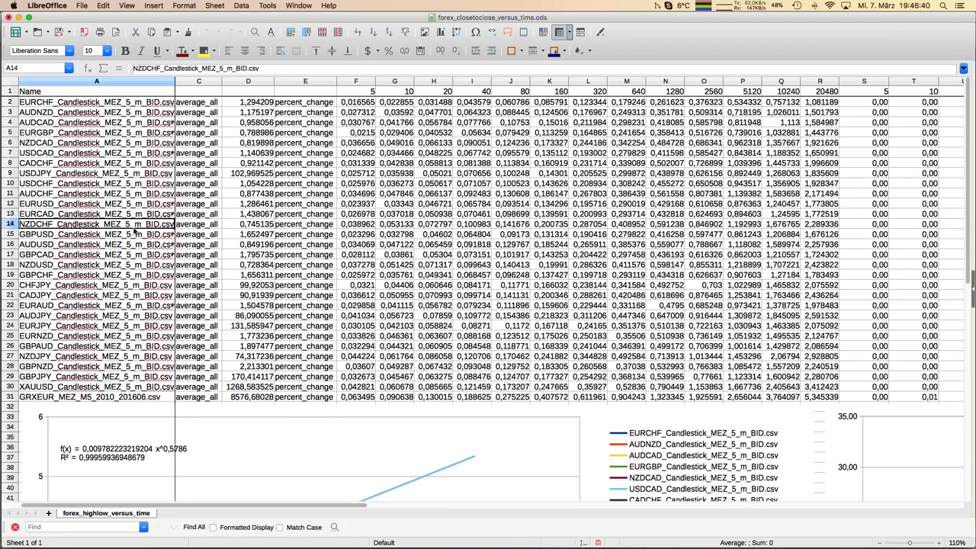
{"action": "key", "text": "Down"}
{"action": "key", "text": "Down"}
{"action": "key", "text": "Down"}
{"action": "key", "text": "Down"}
{"action": "key", "text": "Down"}
{"action": "key", "text": "Down"}
{"action": "key", "text": "Down"}
{"action": "key", "text": "Down"}
{"action": "key", "text": "Down"}
{"action": "key", "text": "Down"}
{"action": "key", "text": "Down"}
{"action": "key", "text": "Down"}
{"action": "key", "text": "Down"}
{"action": "key", "text": "Down"}
{"action": "key", "text": "Down"}
{"action": "key", "text": "Down"}
{"action": "key", "text": "Down"}
{"action": "key", "text": "Down"}
{"action": "key", "text": "Down"}
{"action": "key", "text": "Down"}
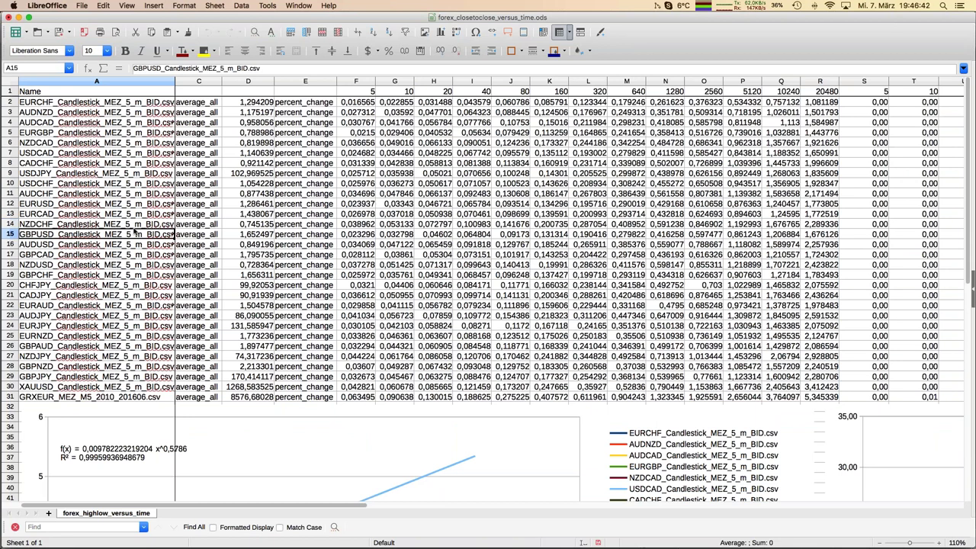
{"action": "key", "text": "Down"}
{"action": "key", "text": "Down"}
{"action": "key", "text": "Down"}
{"action": "key", "text": "Down"}
{"action": "key", "text": "Down"}
{"action": "key", "text": "Down"}
{"action": "key", "text": "Down"}
{"action": "key", "text": "Down"}
{"action": "key", "text": "Down"}
{"action": "key", "text": "Down"}
{"action": "key", "text": "Down"}
{"action": "key", "text": "Down"}
{"action": "key", "text": "Down"}
{"action": "key", "text": "Down"}
{"action": "key", "text": "Down"}
{"action": "key", "text": "Down"}
{"action": "key", "text": "Down"}
{"action": "key", "text": "Down"}
{"action": "key", "text": "Down"}
{"action": "key", "text": "Down"}
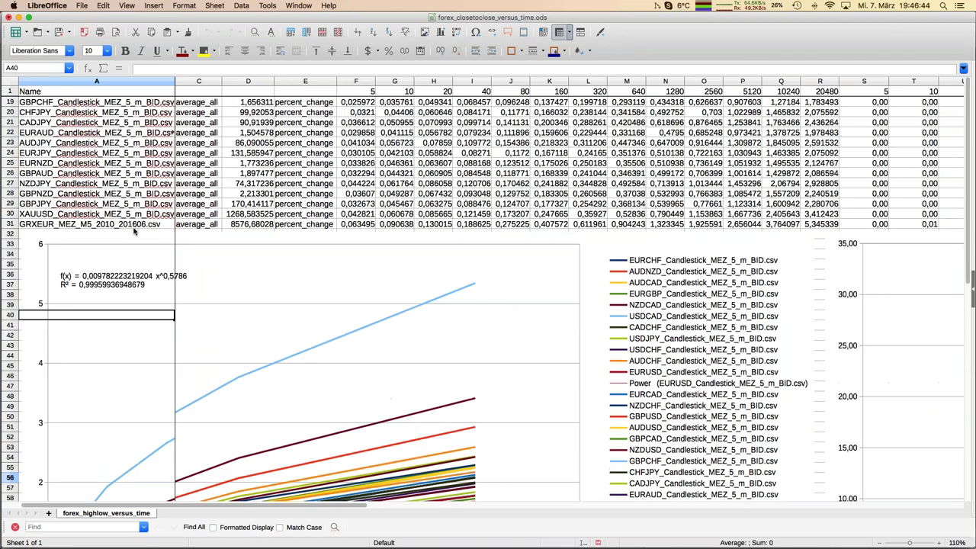
{"action": "key", "text": "Right"}
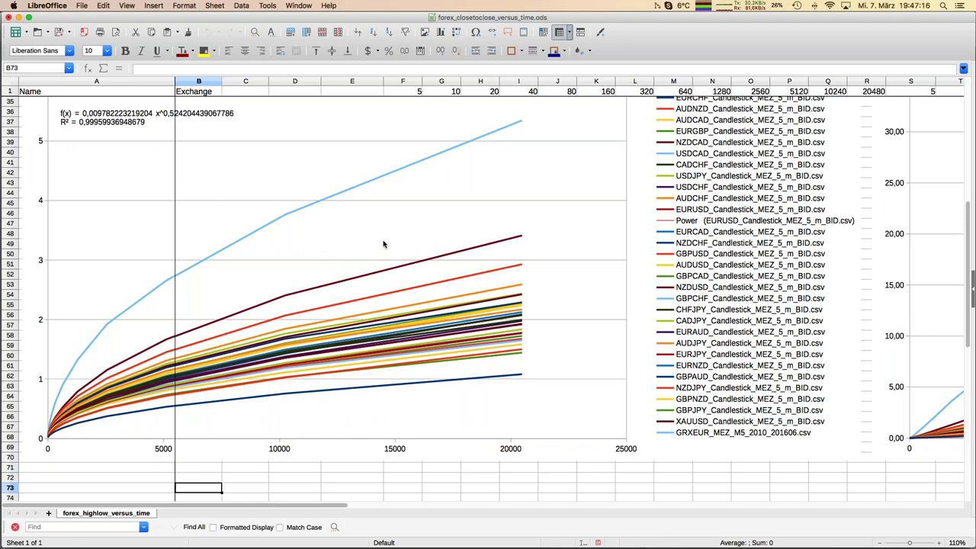
Examine the neighbouring line chart of the squared price changes and clear the chart selection.
{"action": "scroll", "coordinate": [424, 252], "scroll_direction": "right", "scroll_amount": 10}
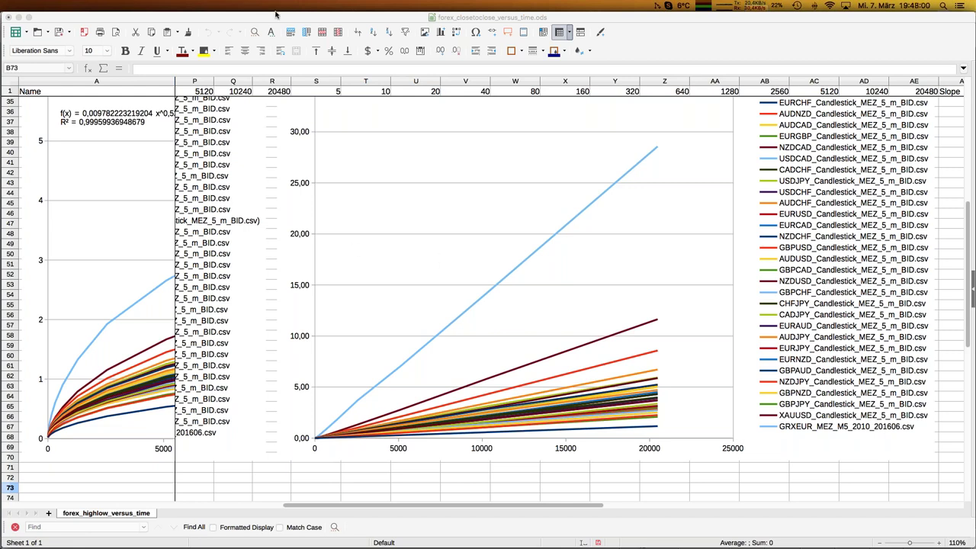
{"action": "left_click", "coordinate": [202, 182]}
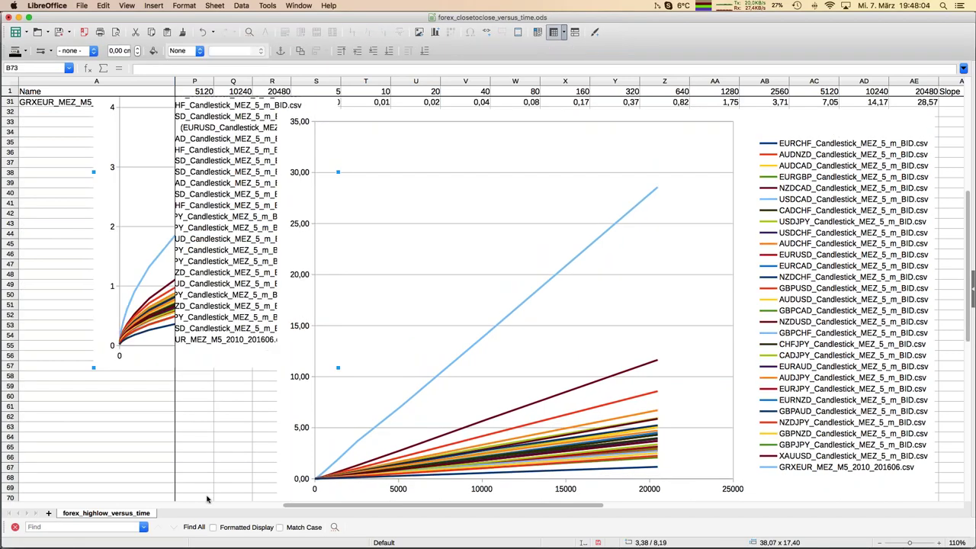
{"action": "left_click", "coordinate": [298, 6]}
{"action": "key", "text": "Escape"}
Return to Risk_LS_Spread_JFD.ods and inspect the Dax 0,1 Lot note, the spread formula in G5 and the cost formula in I5.
{"action": "key", "text": "super+grave"}
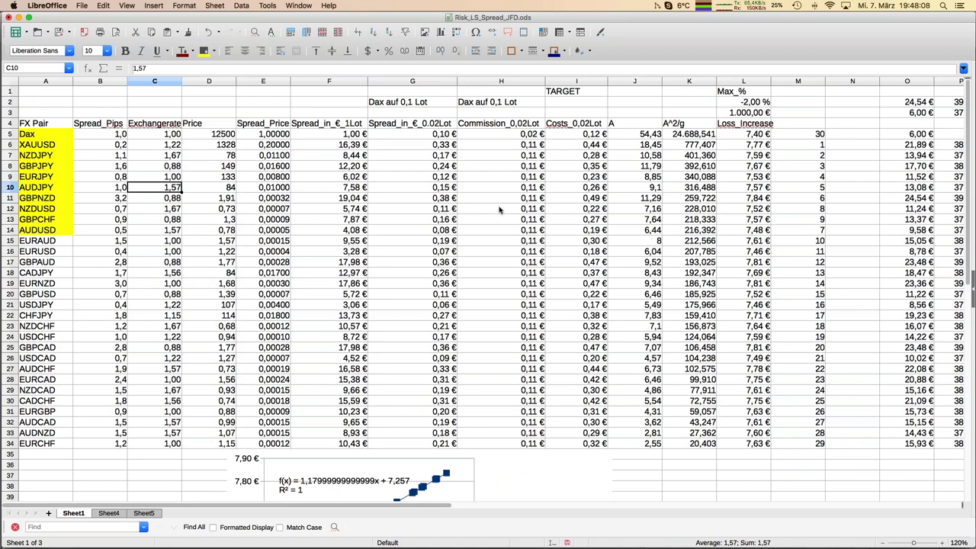
{"action": "left_click", "coordinate": [415, 104]}
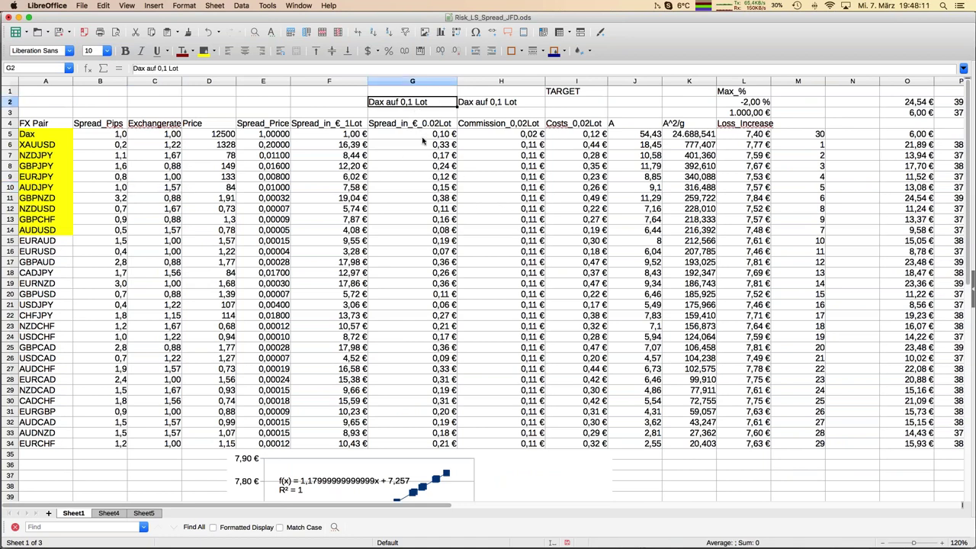
{"action": "left_click", "coordinate": [422, 136]}
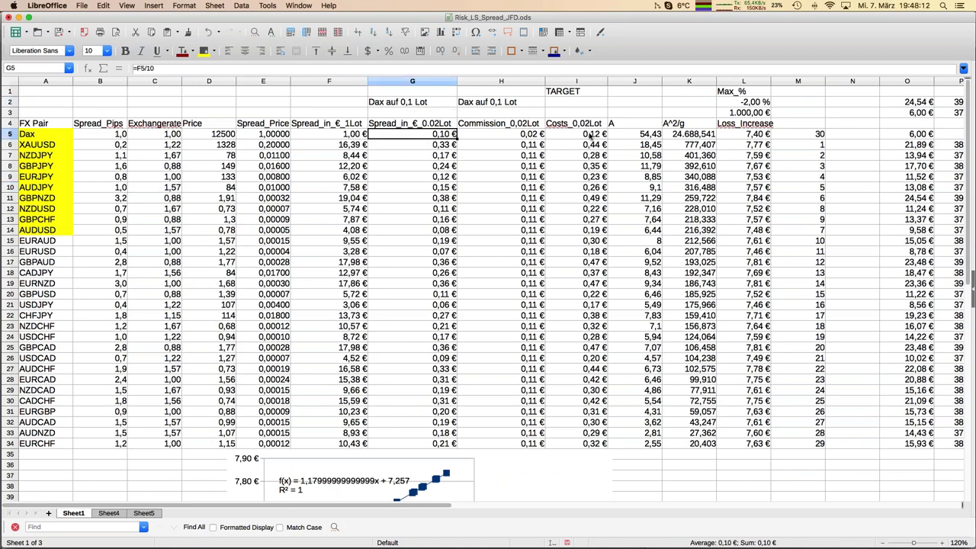
{"action": "left_click", "coordinate": [591, 136]}
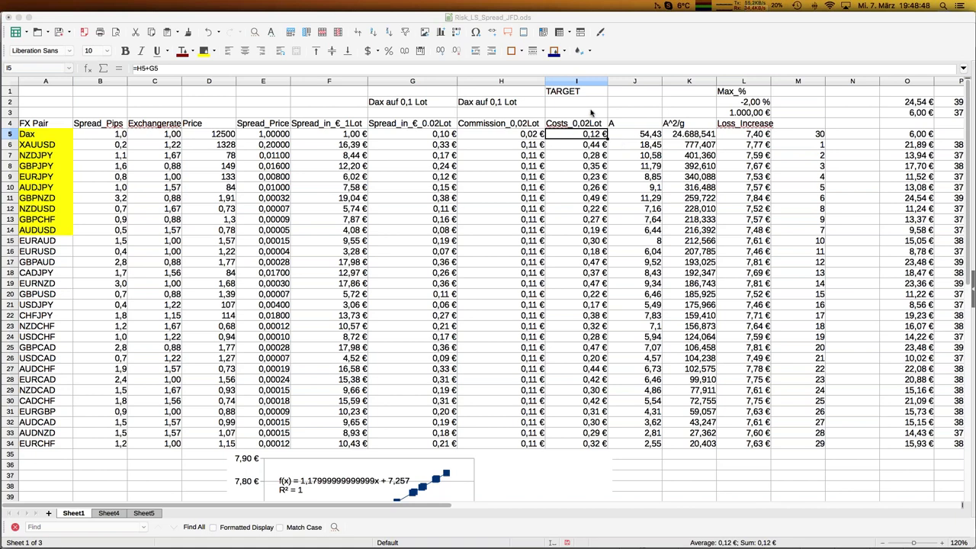
Switch to Microsoft Remote Desktop and bring up the first of the two JFD-Demo trading terminals.
{"action": "mouse_move", "coordinate": [2, 216]}
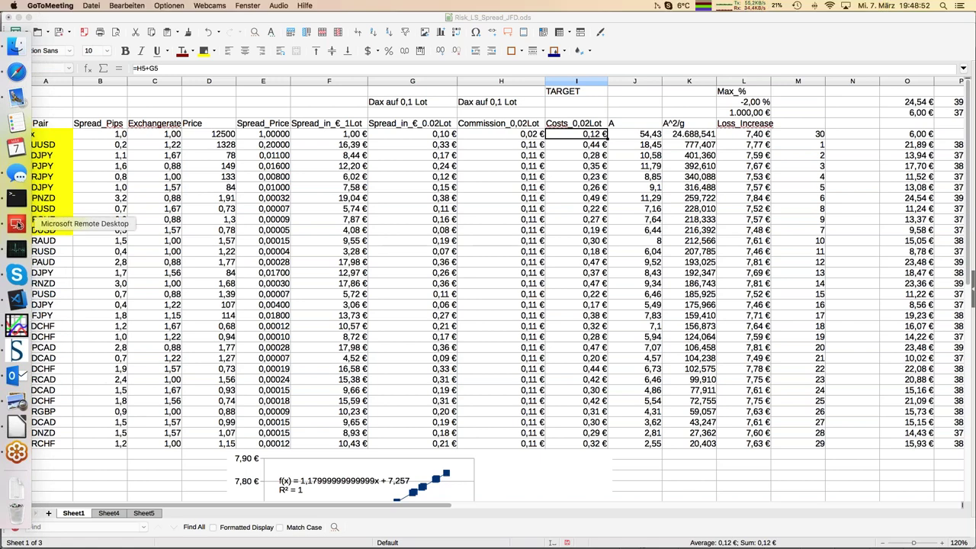
{"action": "left_click", "coordinate": [17, 223]}
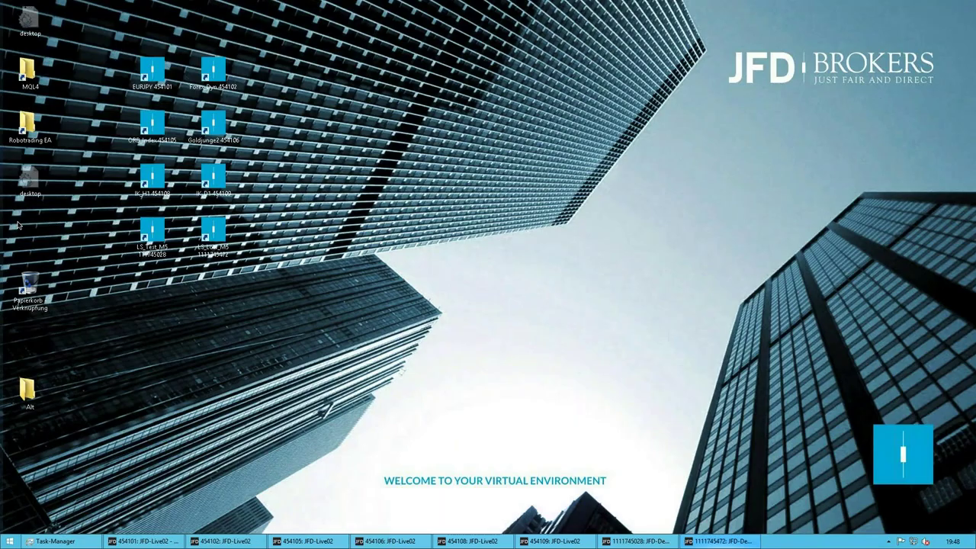
{"action": "left_click", "coordinate": [634, 544]}
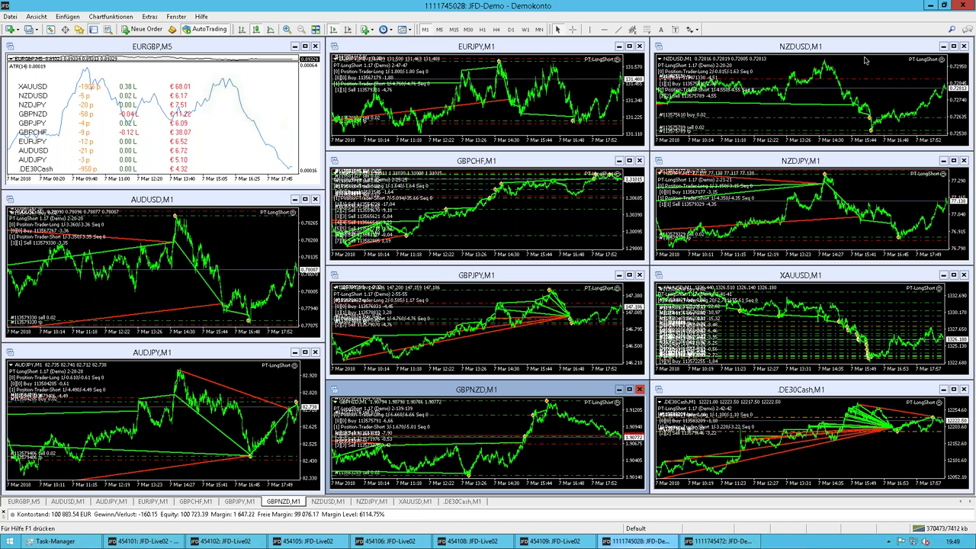
Move the .DE30Cash,M1 chart window over the neighbouring charts, enlarge it and zoom its price history in by two levels.
{"action": "left_click_drag", "start_coordinate": [709, 391], "coordinate": [200, 233]}
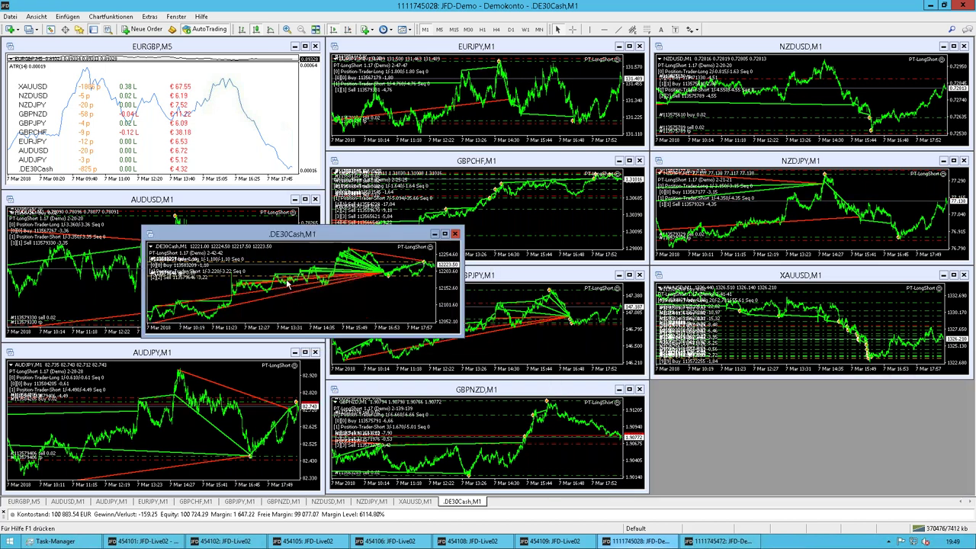
{"action": "left_click_drag", "start_coordinate": [463, 341], "coordinate": [600, 457]}
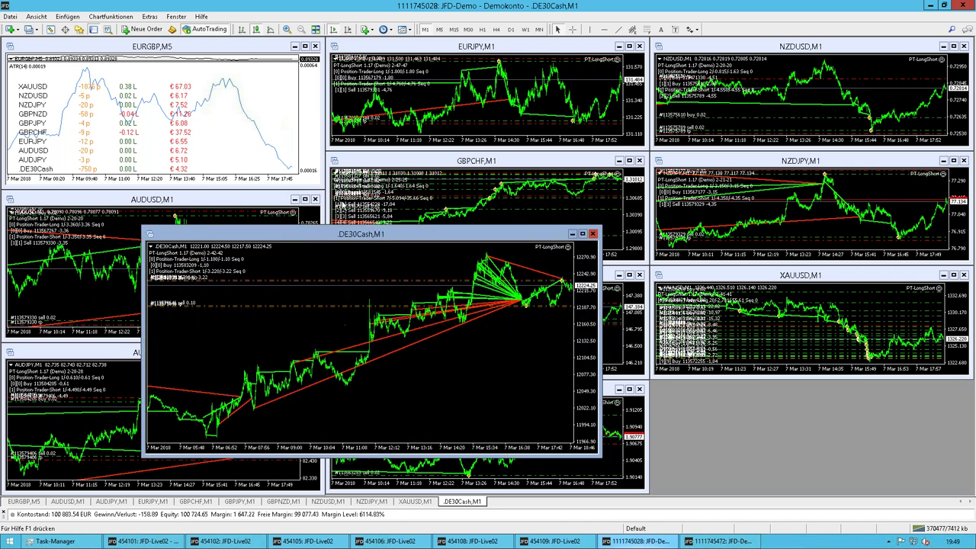
{"action": "left_click", "coordinate": [286, 30]}
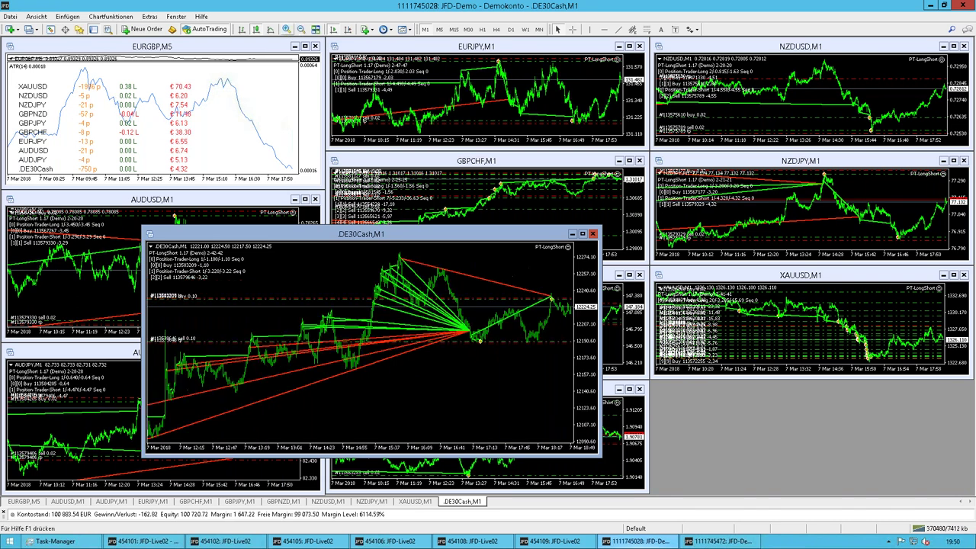
{"action": "left_click", "coordinate": [287, 30]}
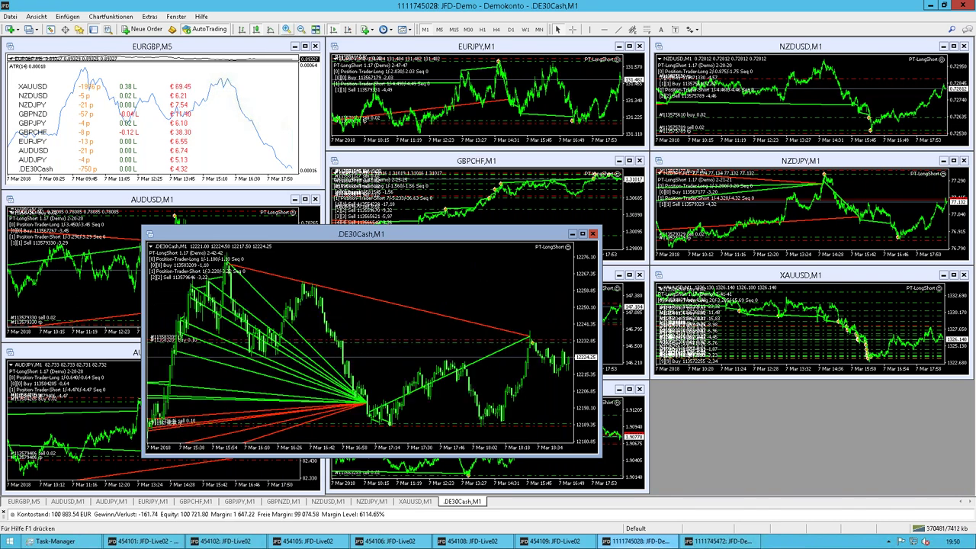